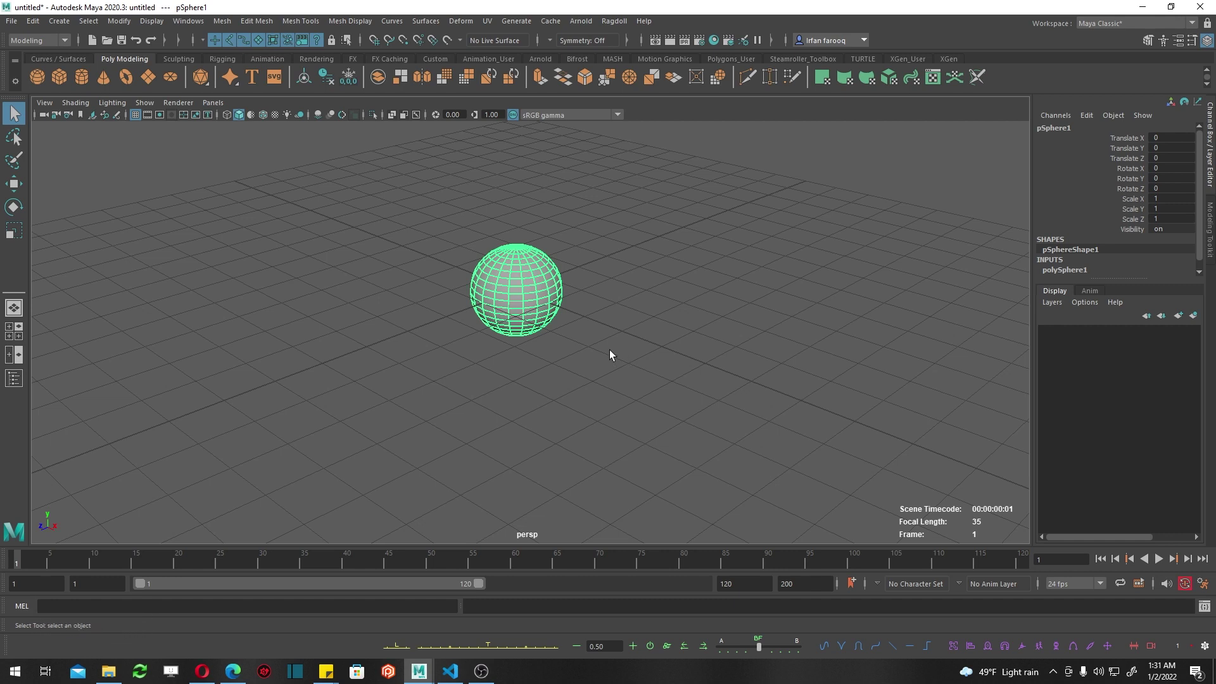
Key all of the sphere's transform channels at frame 1, then edit the transform step size
key("s")
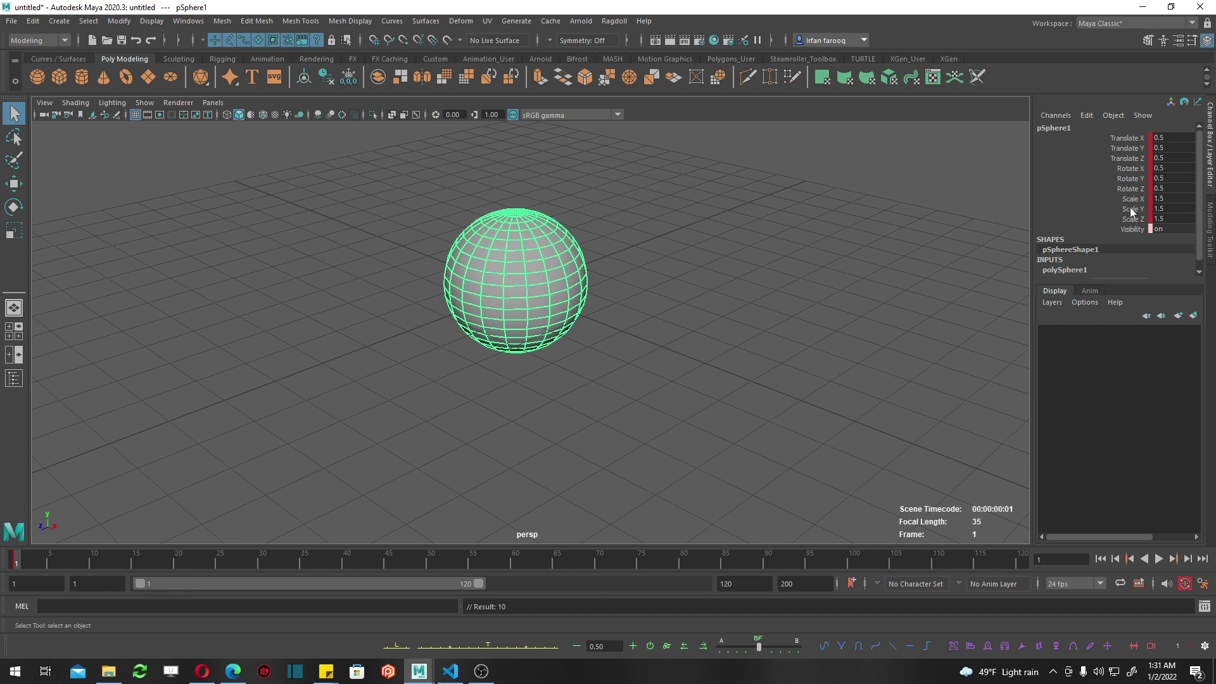
double_click(613, 646)
type("5")
Nudge all the sphere's channel values up one step, then back down, and view the step-size presets
left_click(633, 646)
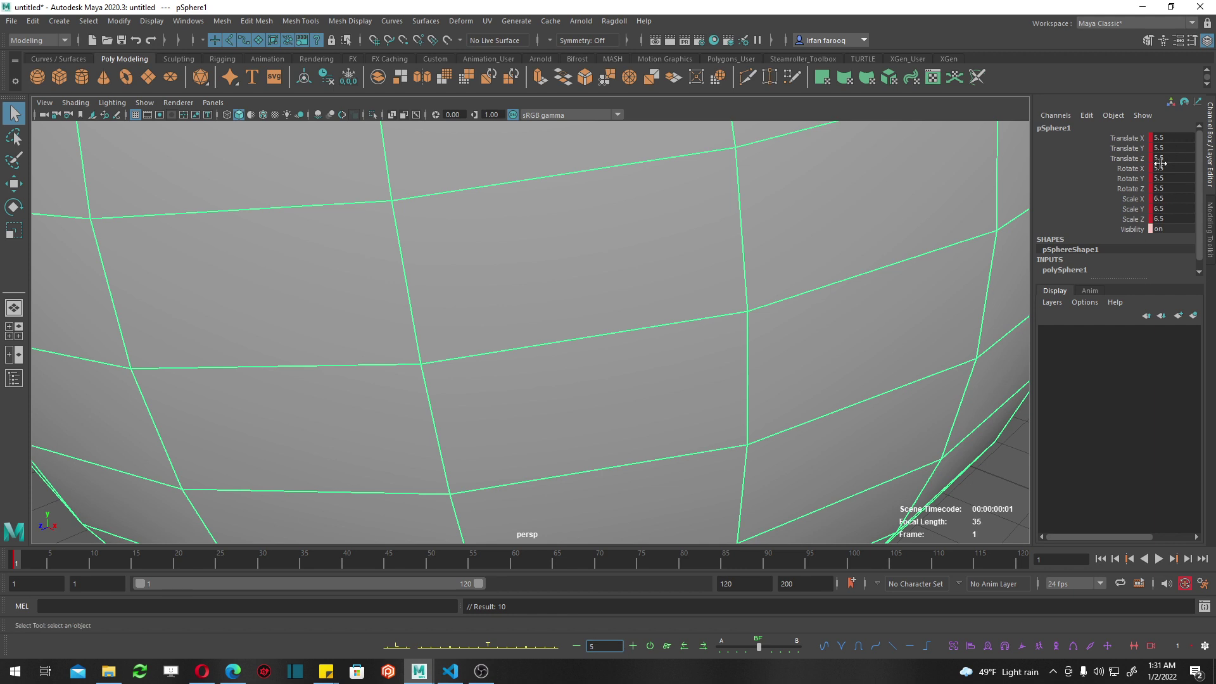
left_click(576, 646)
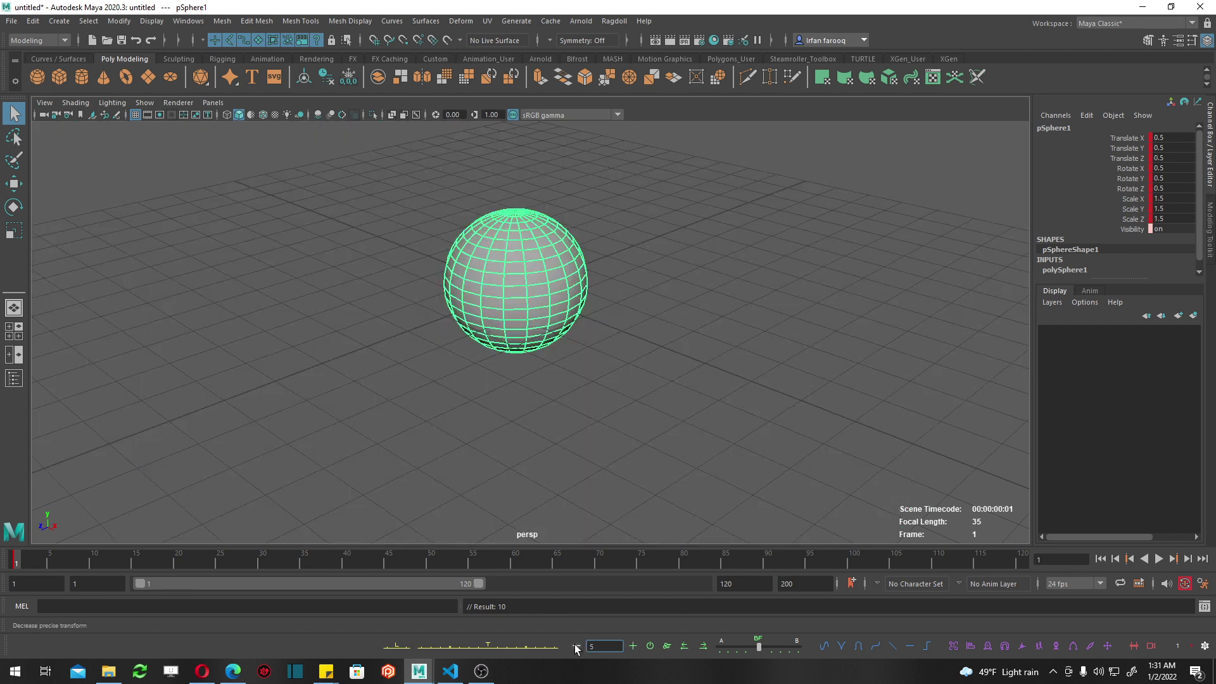
right_click(596, 644)
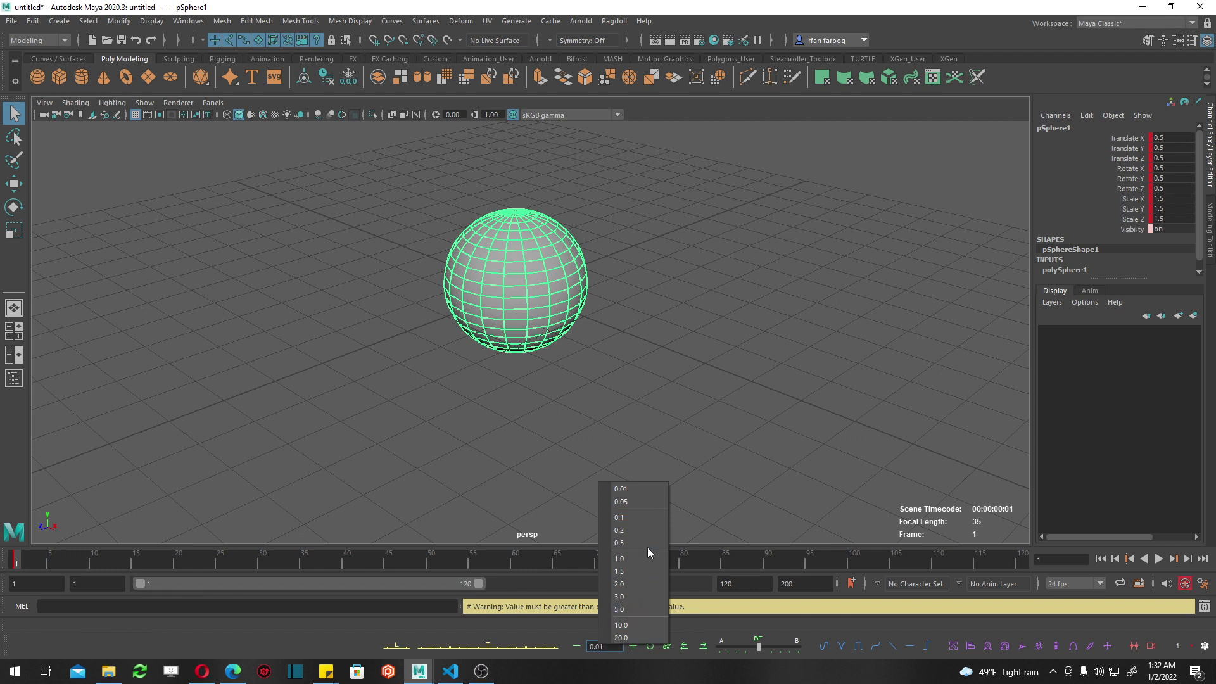
key("Escape")
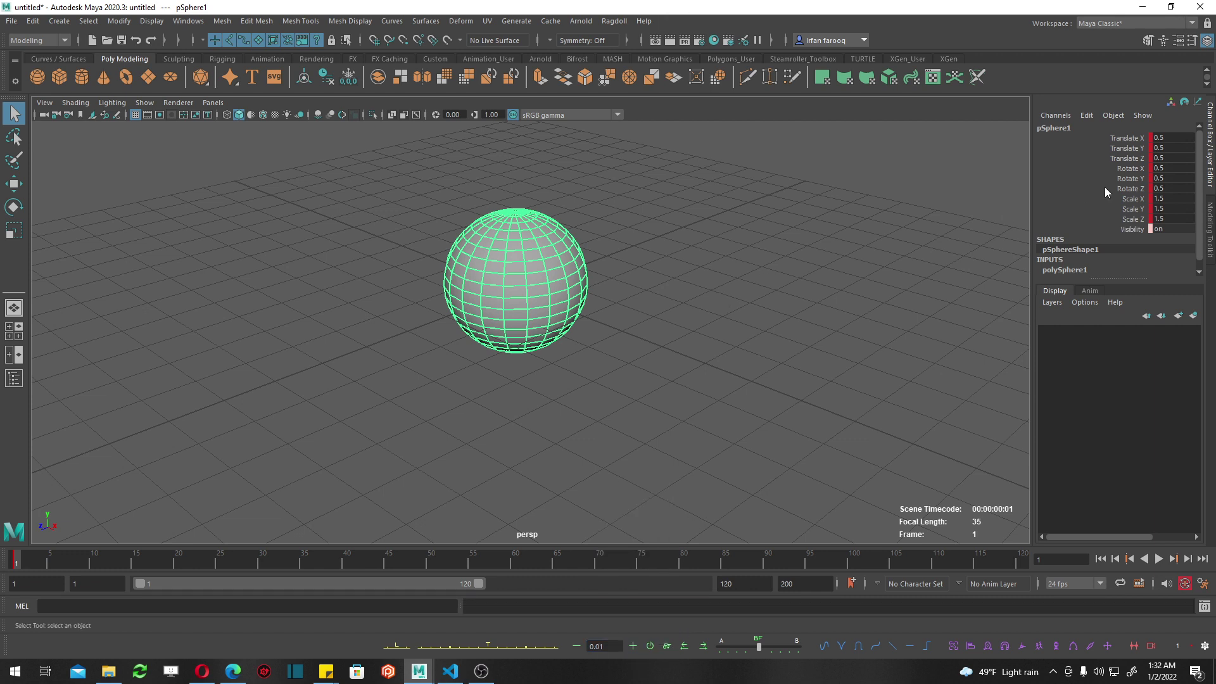
Set the step size to 0.01 and reset the sphere to translate and rotate 0, scale 1
left_click(665, 228)
left_click(517, 272)
left_click(652, 643)
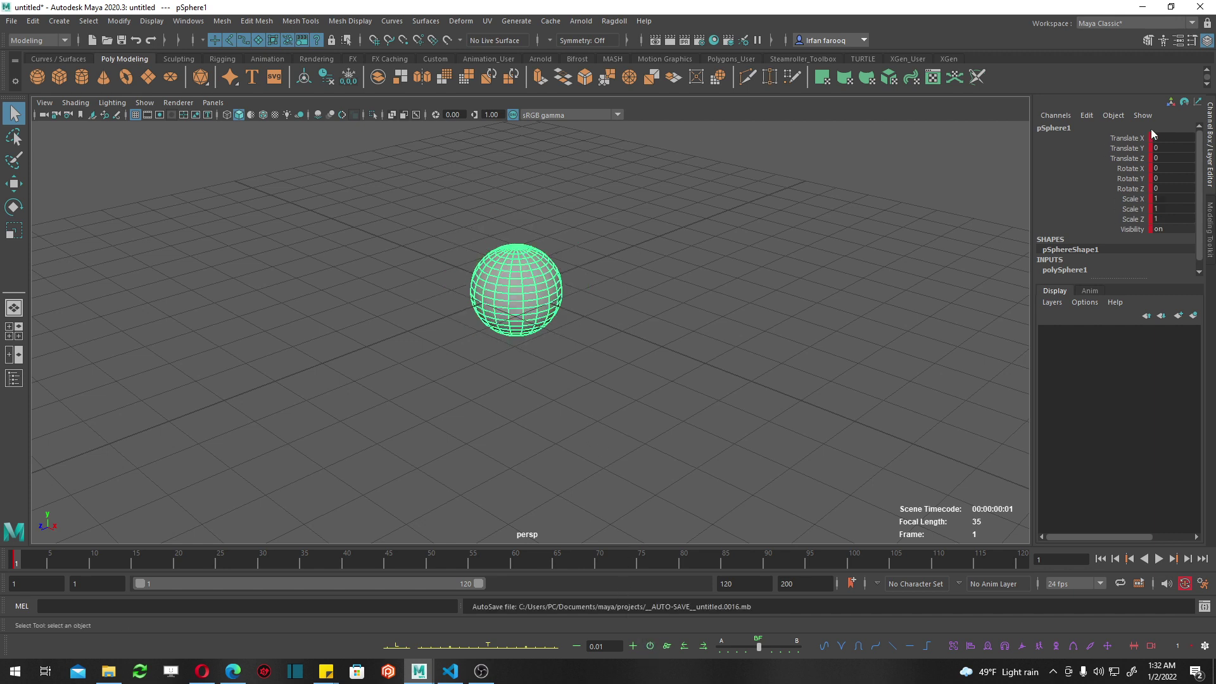
Rotate the sphere freely with the Rotate tool, then reset its rotation to zero
right_click(650, 646)
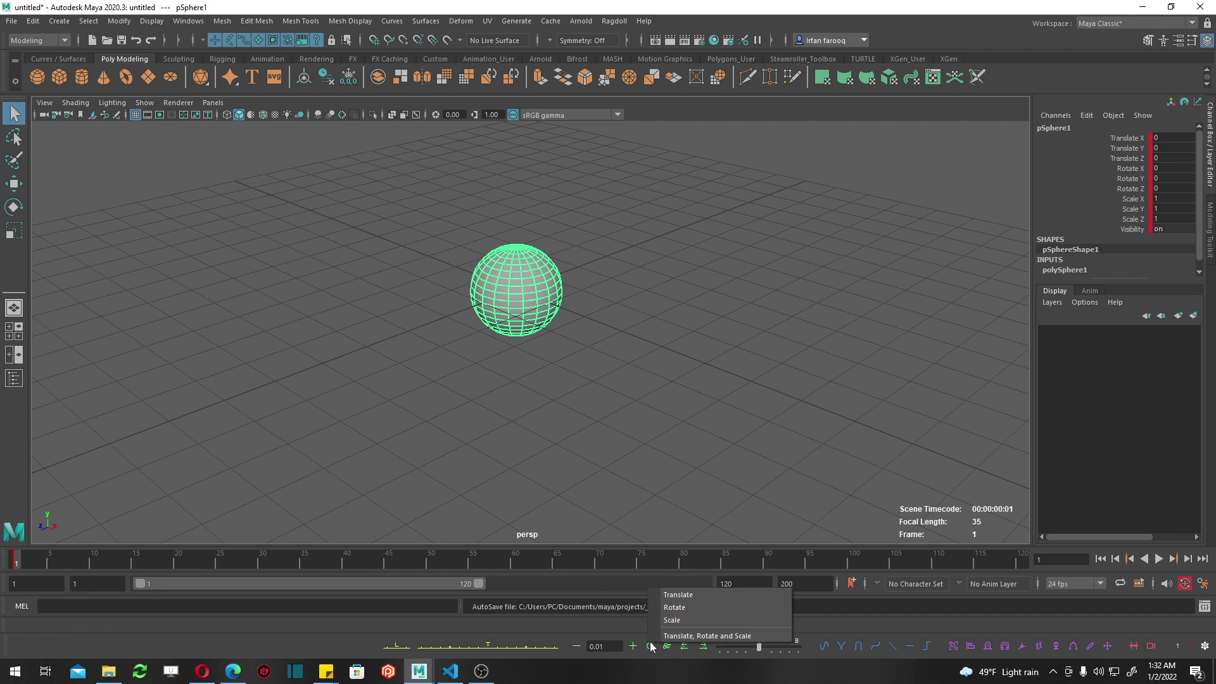
left_click(679, 608)
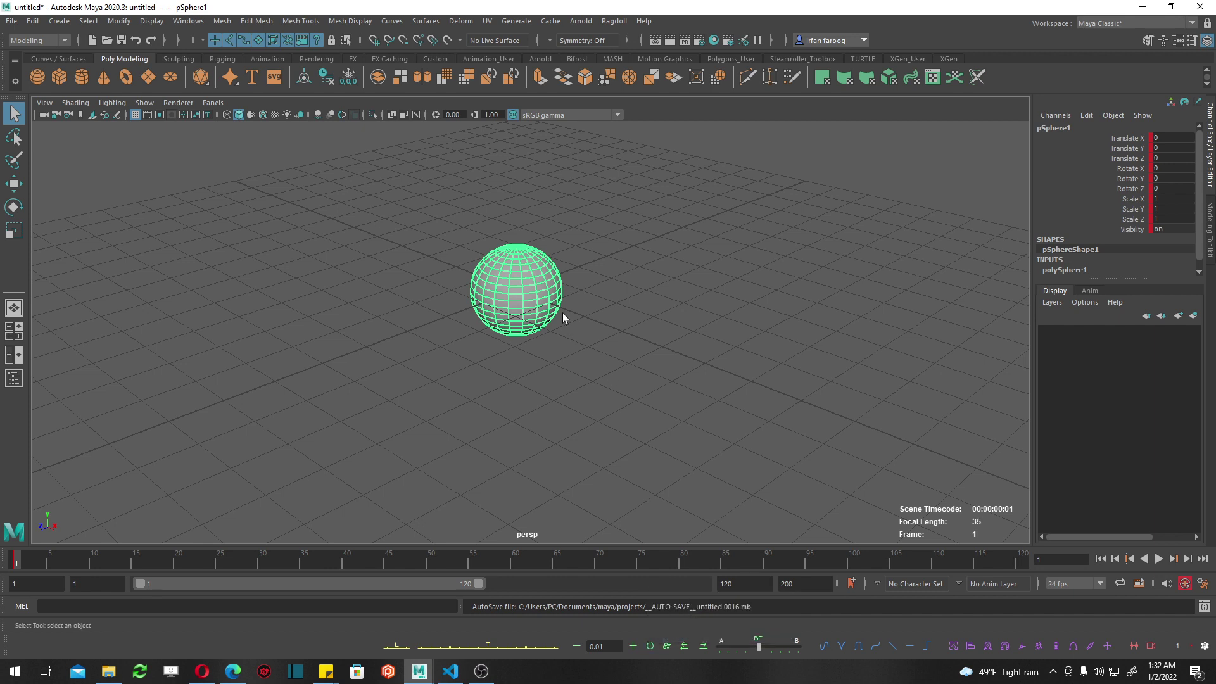
key("e")
right_click_drag(515, 265, 478, 251)
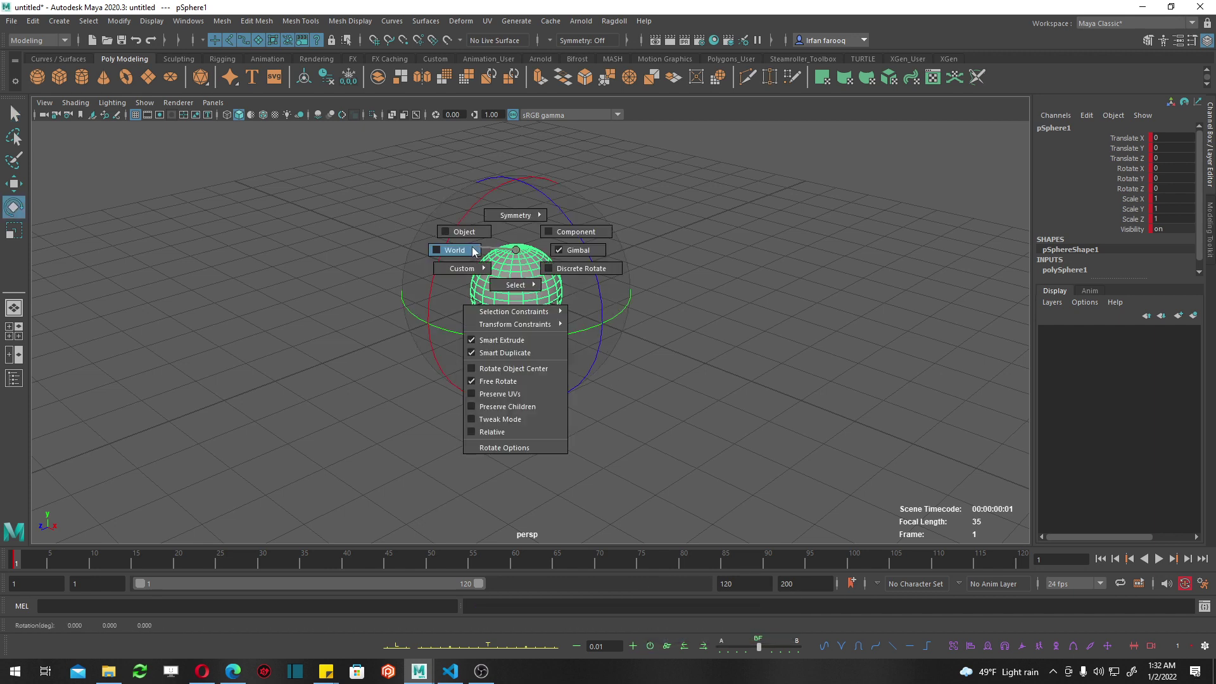
left_click_drag(478, 251, 554, 327)
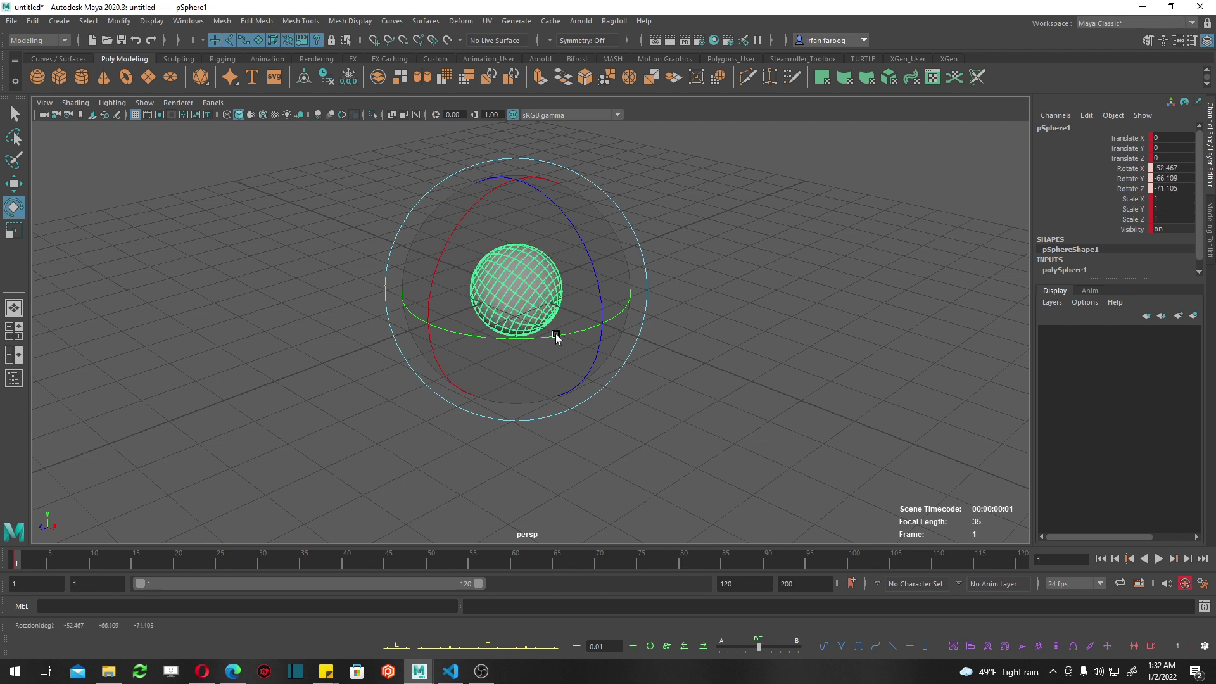
left_click(655, 644)
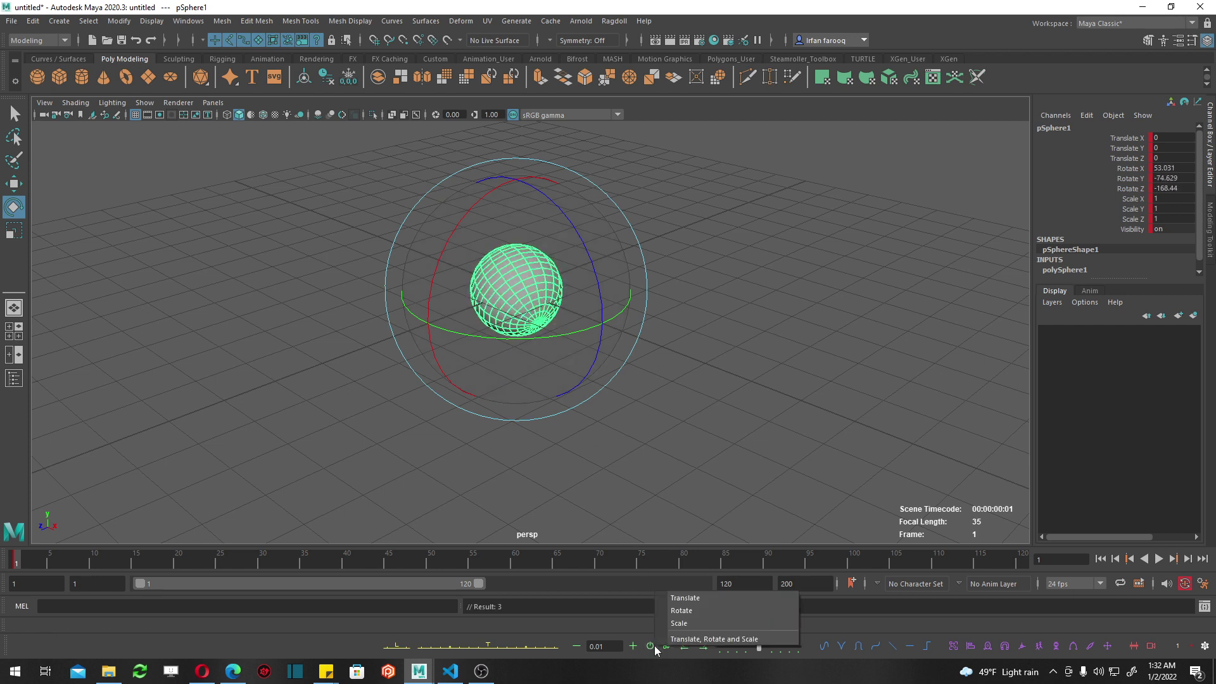
left_click(676, 610)
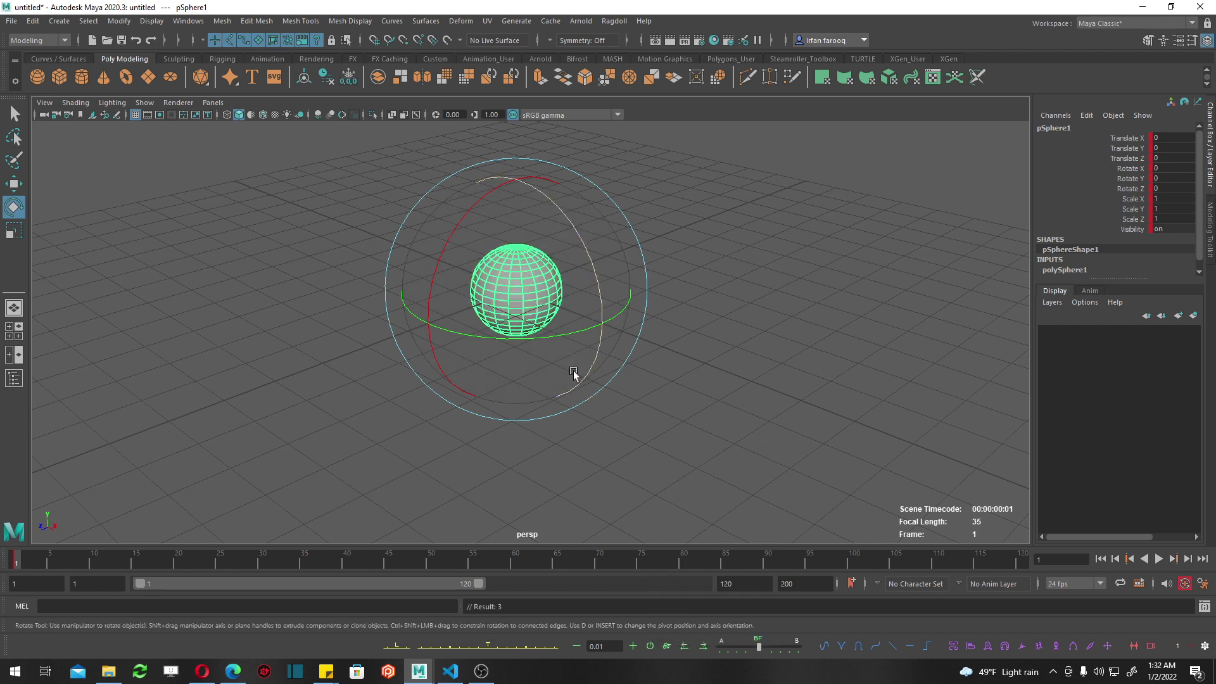
Move the sphere around the grid with the Move tool, then reset its position to the origin
key("w")
left_click_drag(519, 289, 218, 279)
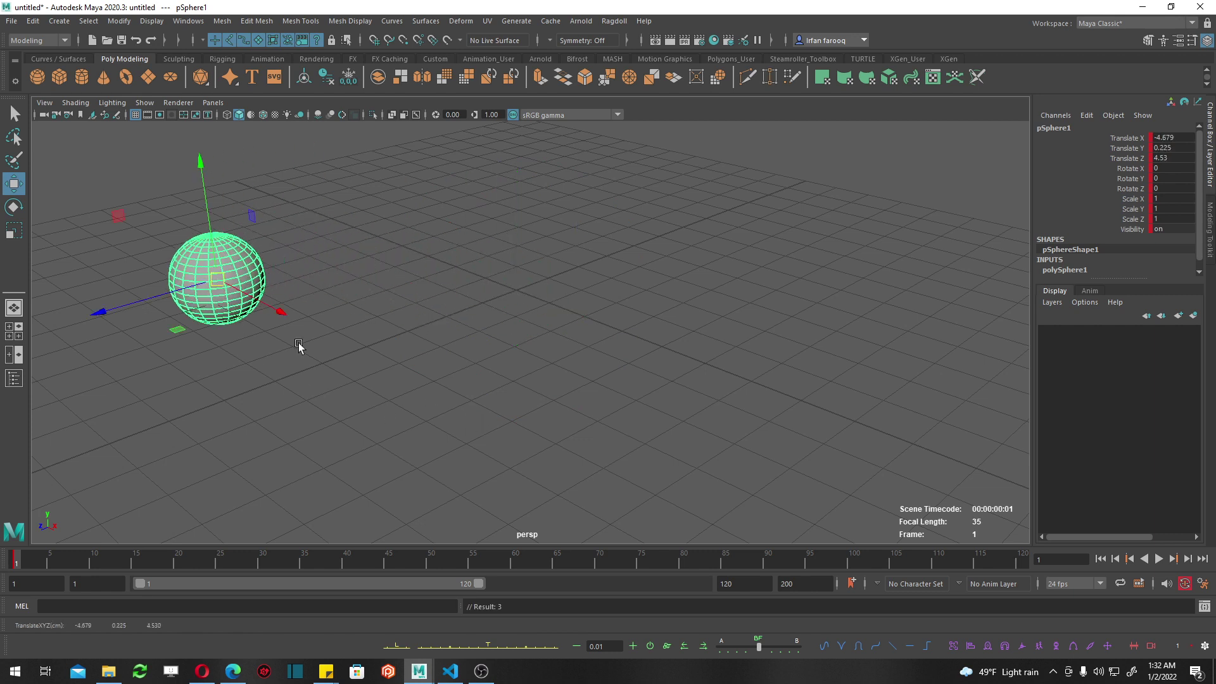
left_click_drag(134, 290, 253, 297)
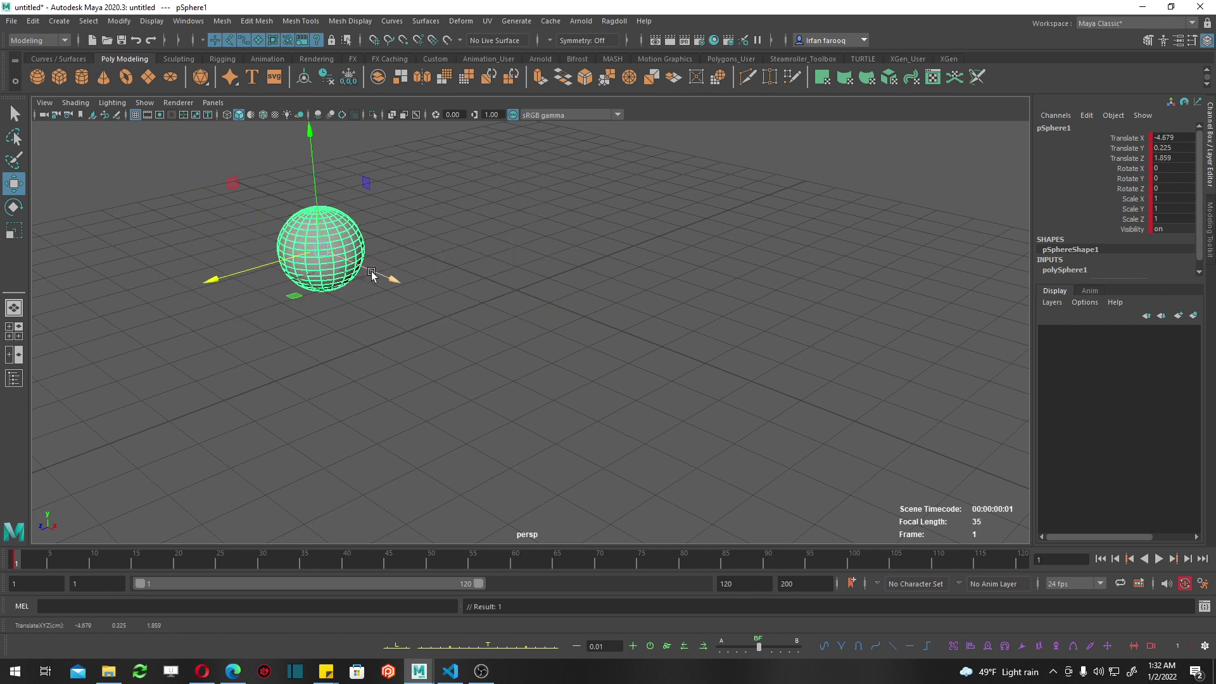
mouse_move(391, 278)
left_mouse_down()
mouse_move(662, 405)
mouse_move(804, 447)
left_mouse_up()
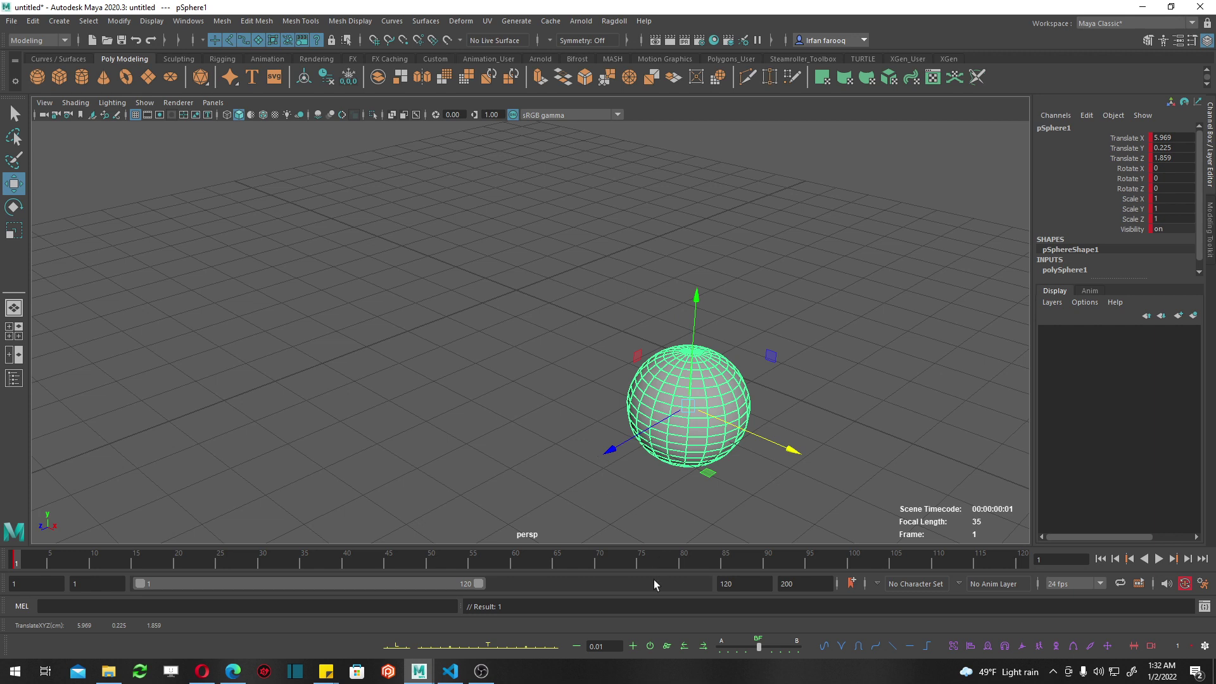
left_click(652, 646)
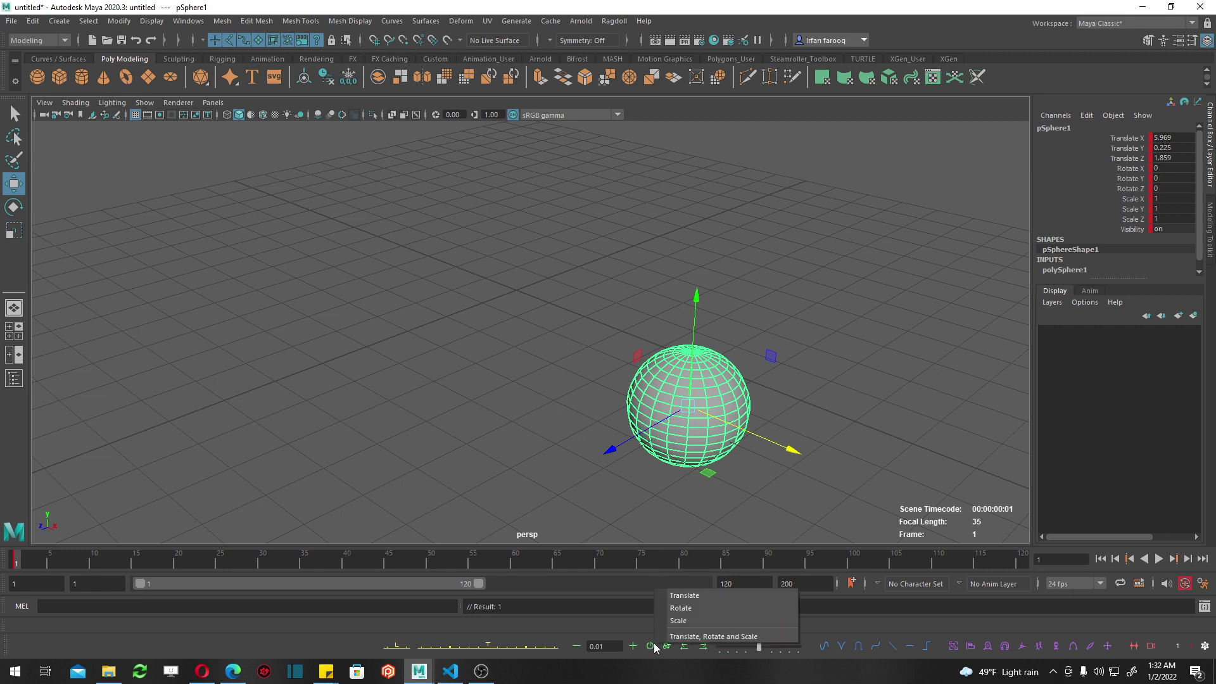
left_click(688, 596)
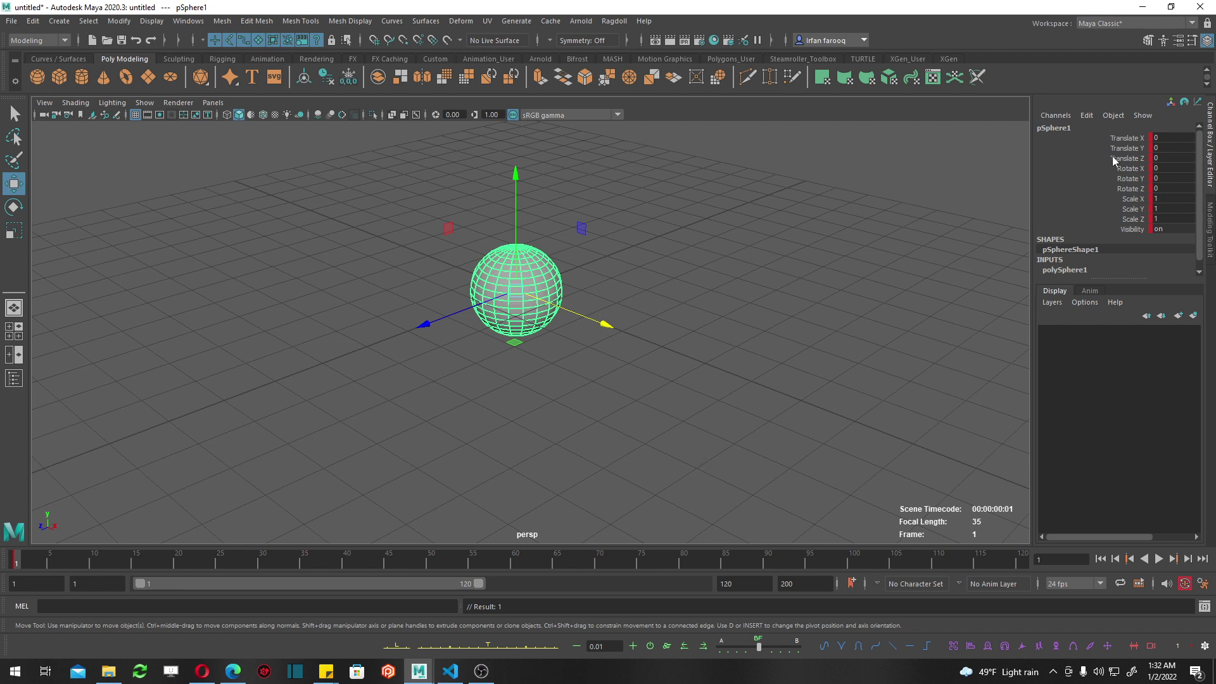
Select Translate X and nudge the sphere along X by one step
left_click(1102, 138)
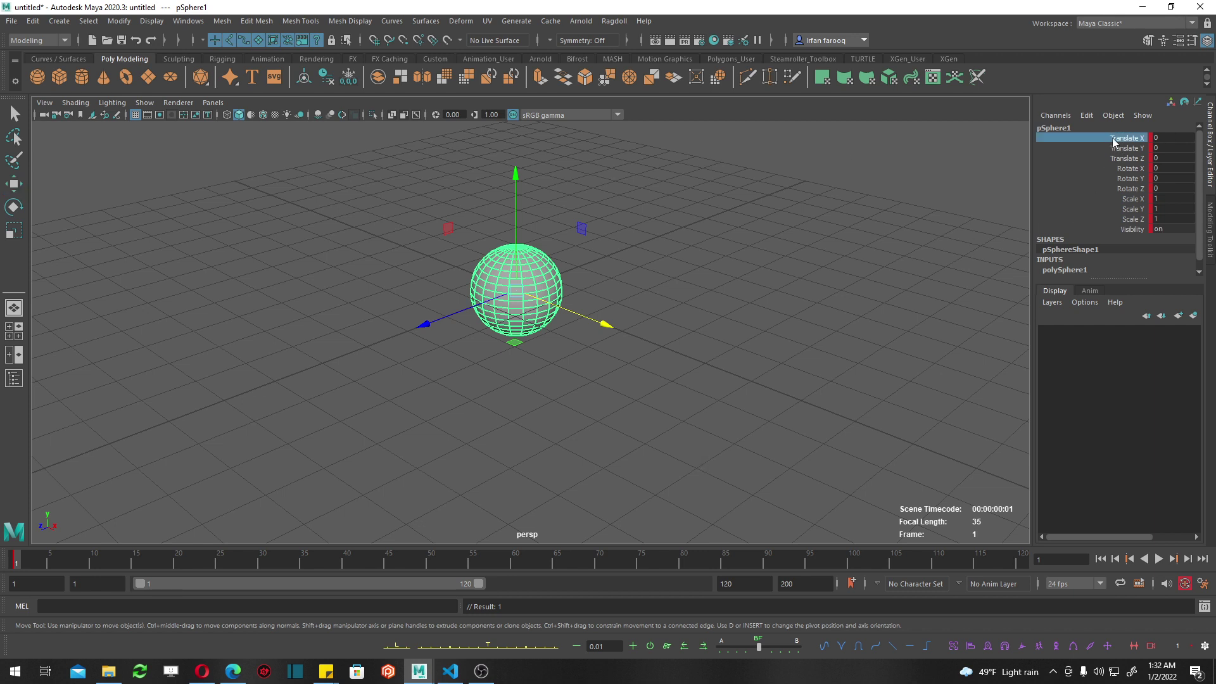
left_click(632, 646)
left_click(633, 646)
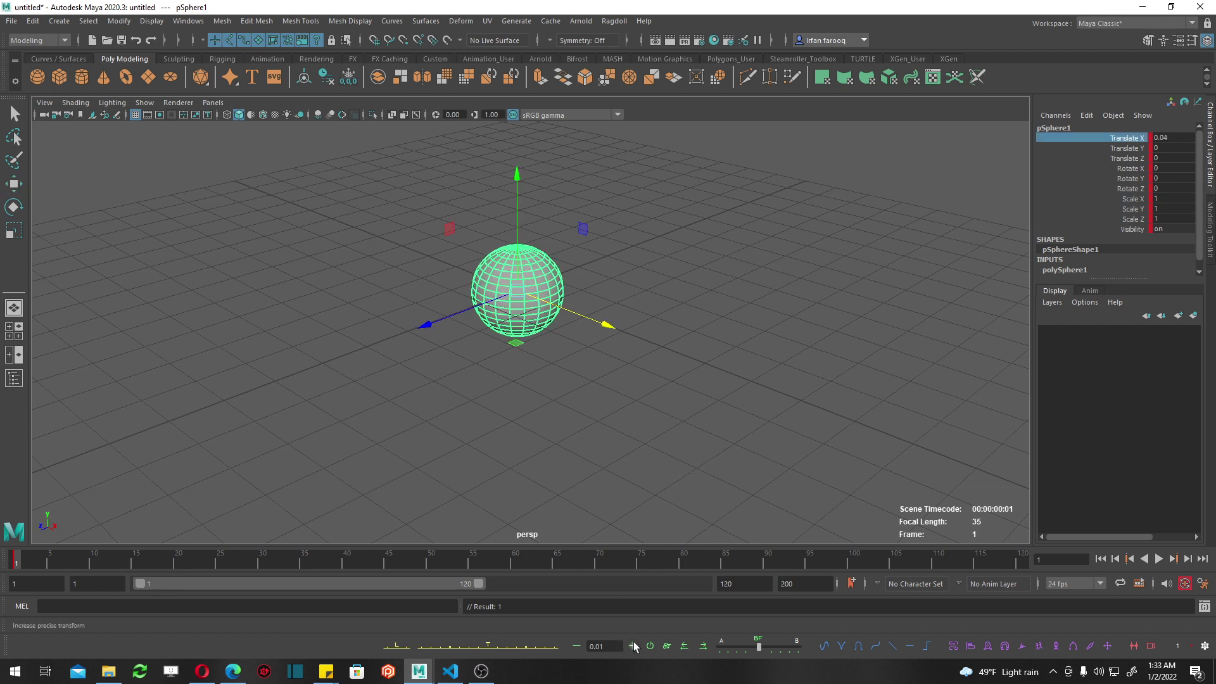
left_click(632, 647)
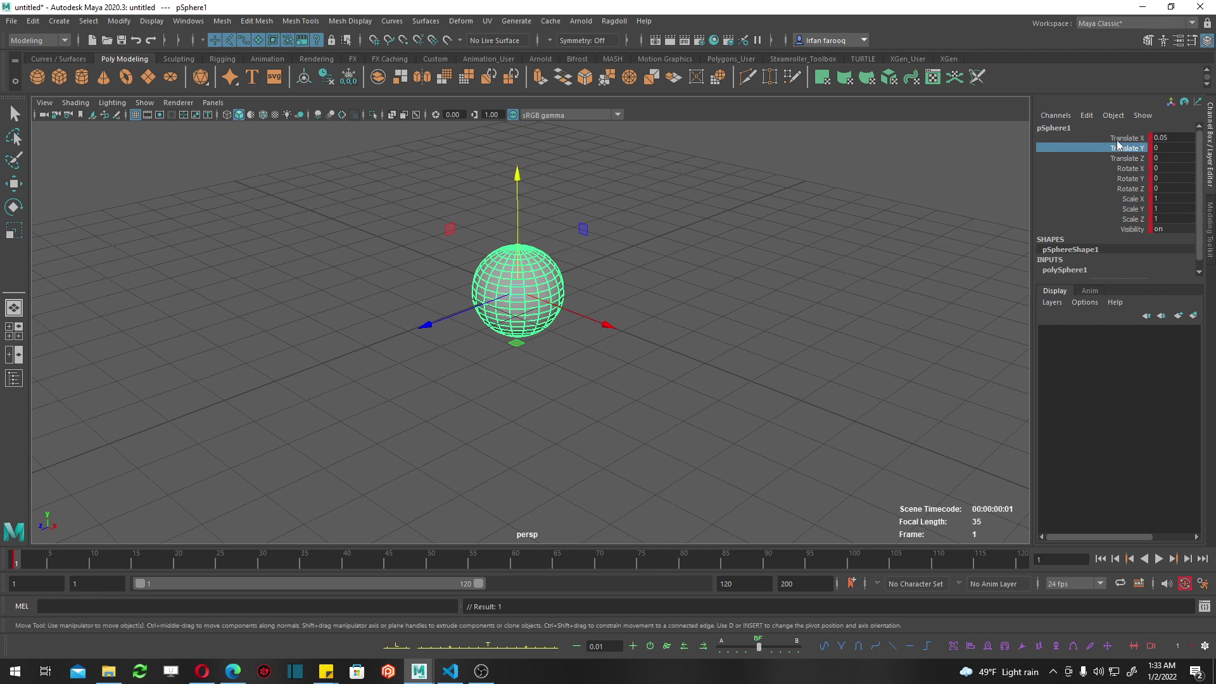
Set the transform step size to 2 and step the sphere along X to Translate X -1.95
double_click(610, 645)
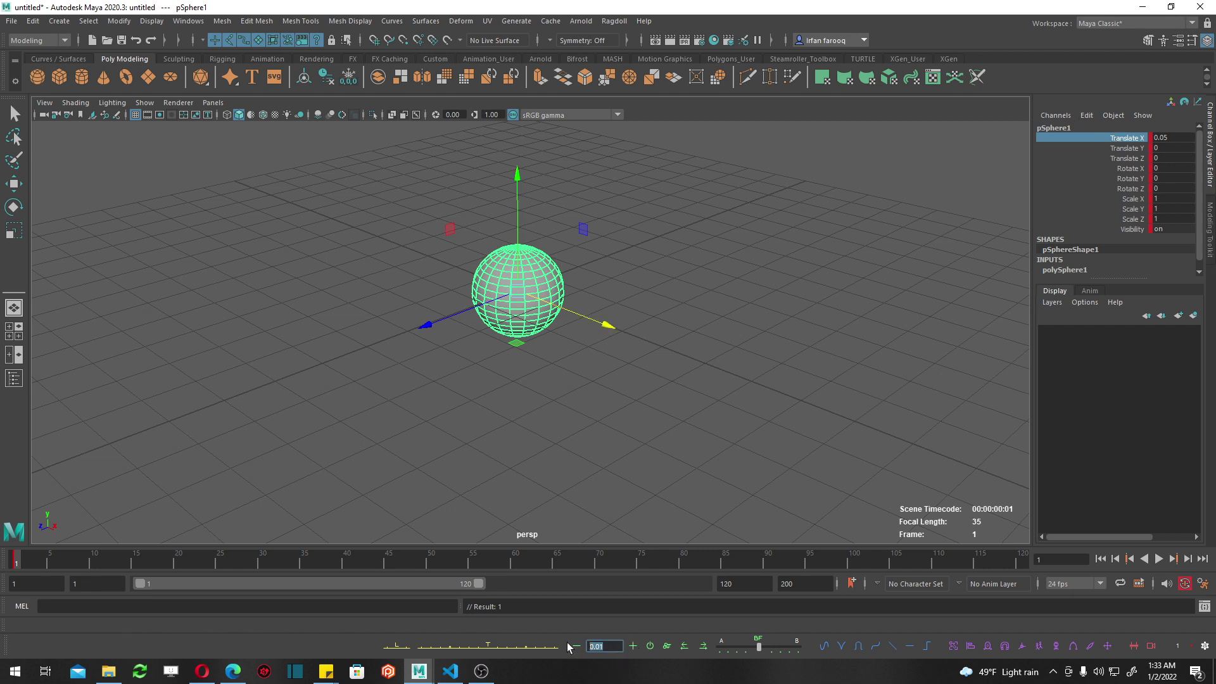
type("2")
key("Return")
left_click(631, 646)
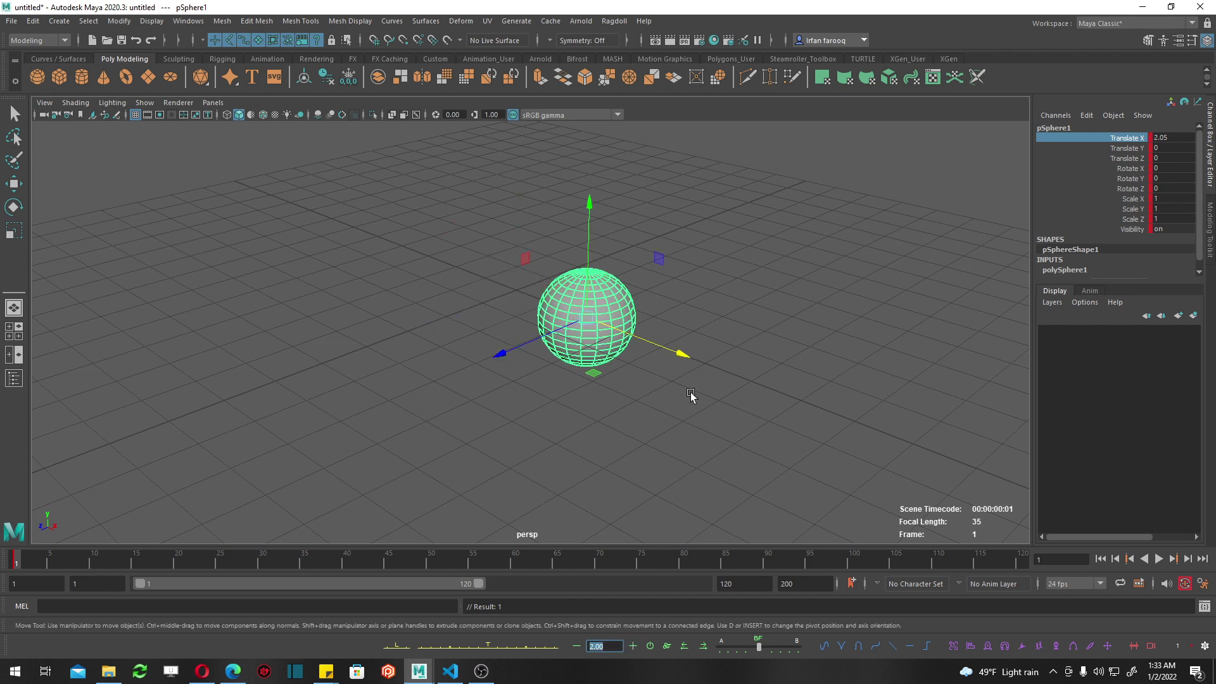
left_click(576, 646)
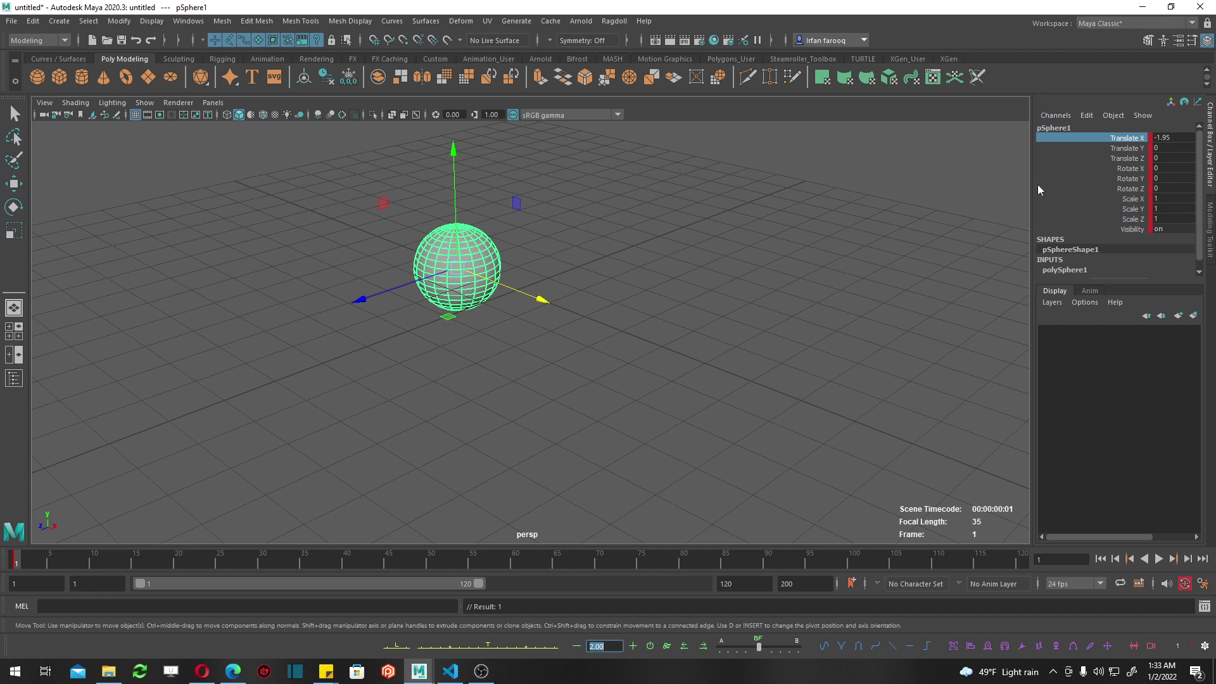
left_click(1055, 116)
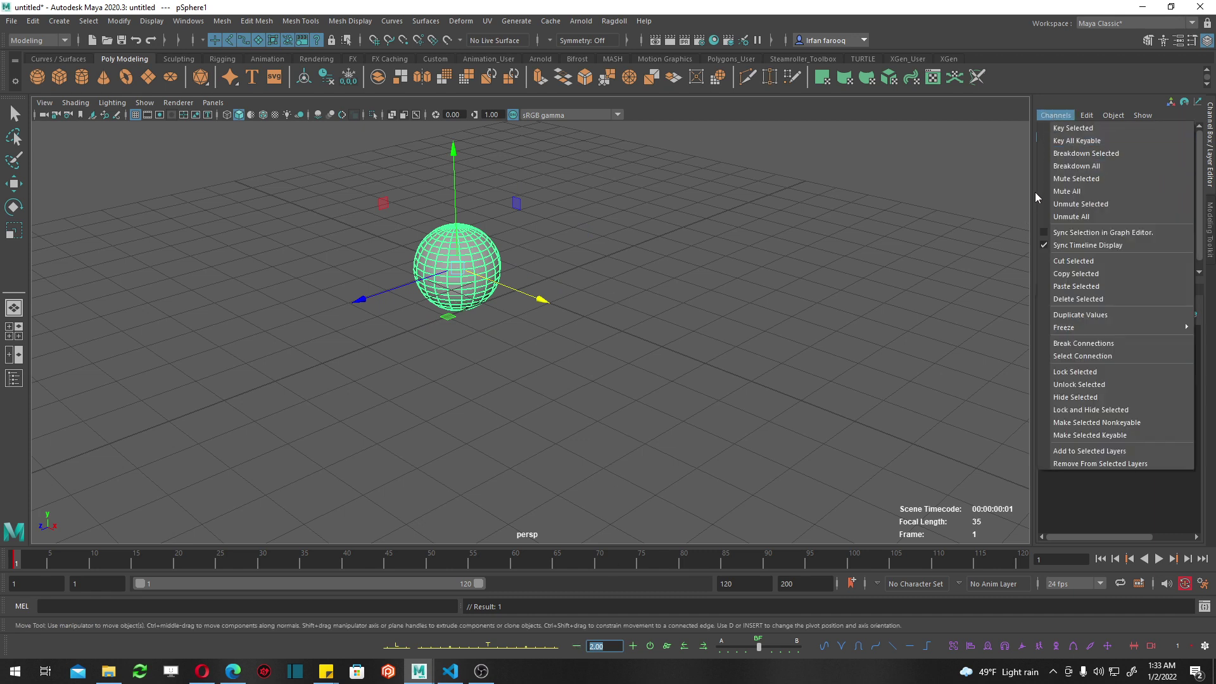
Turn on channel selection syncing with the Graph Editor and click through the Translate, Rotate and Scale channels
left_click(1069, 235)
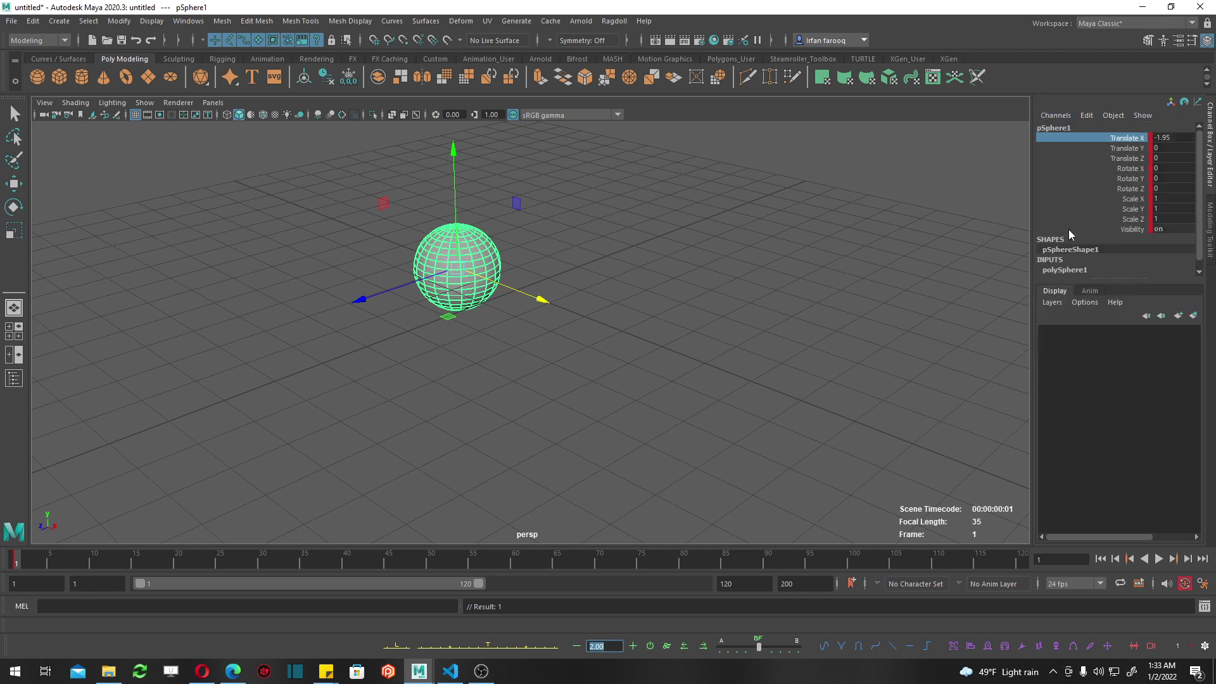
left_click(1059, 116)
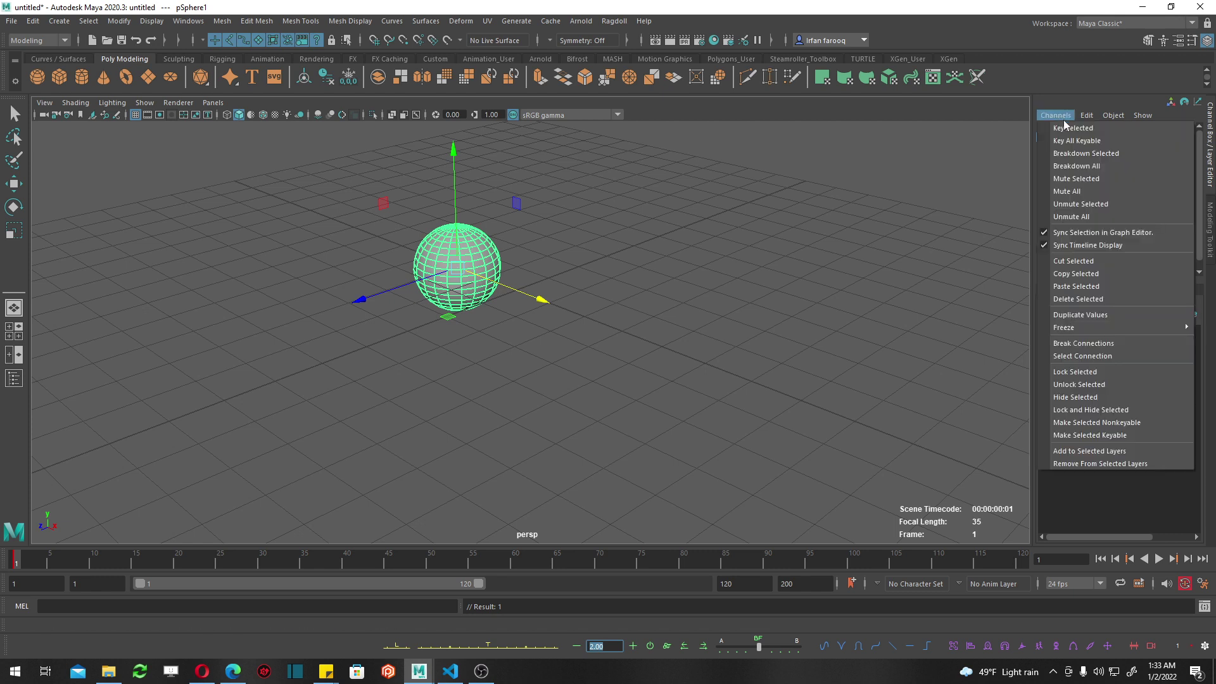
left_click(1083, 245)
left_click(1123, 147)
left_click(1122, 168)
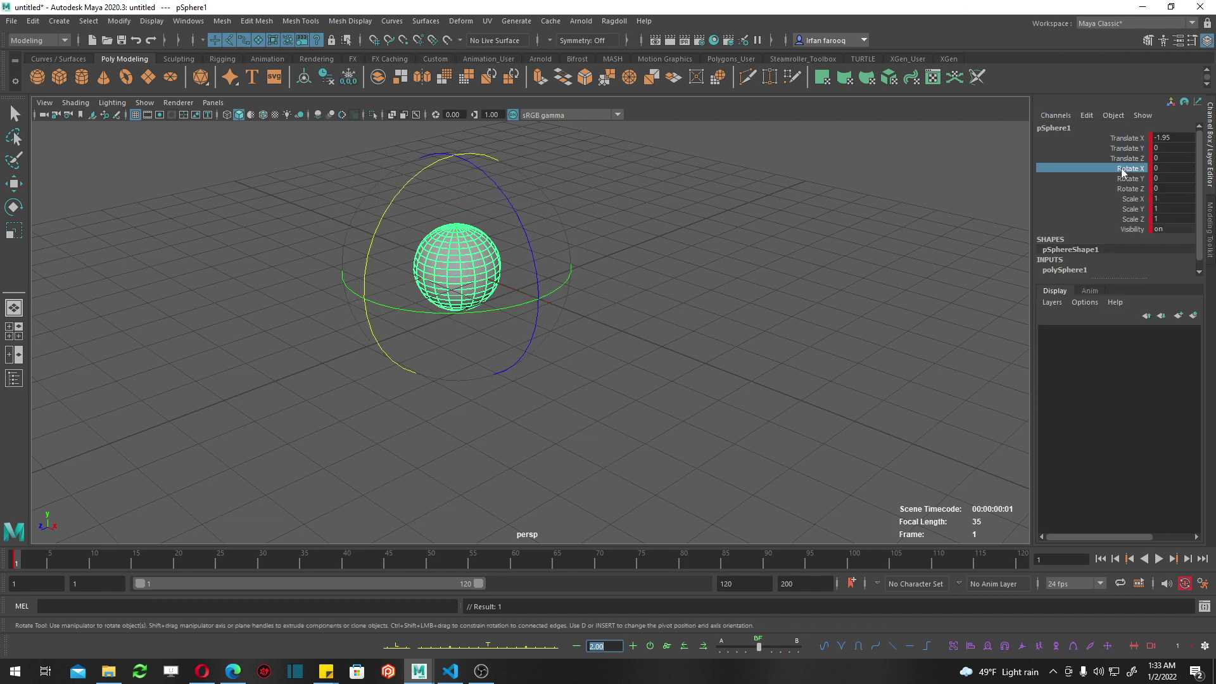
left_click(1126, 178)
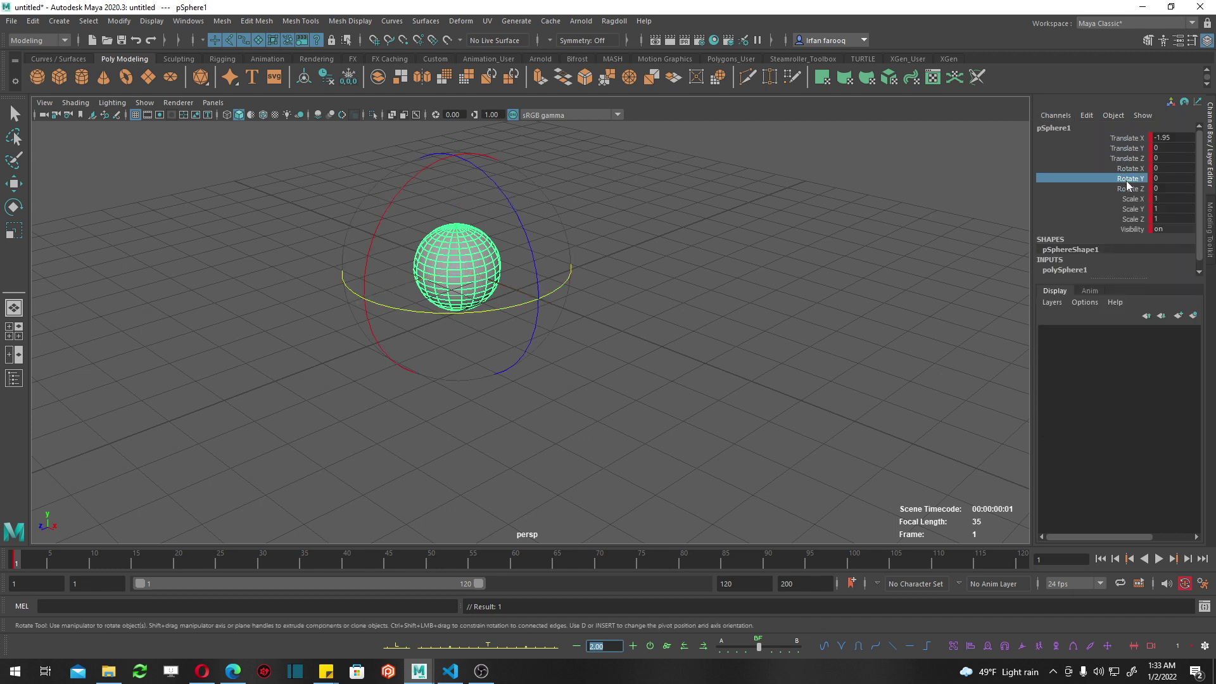
left_click(1128, 199)
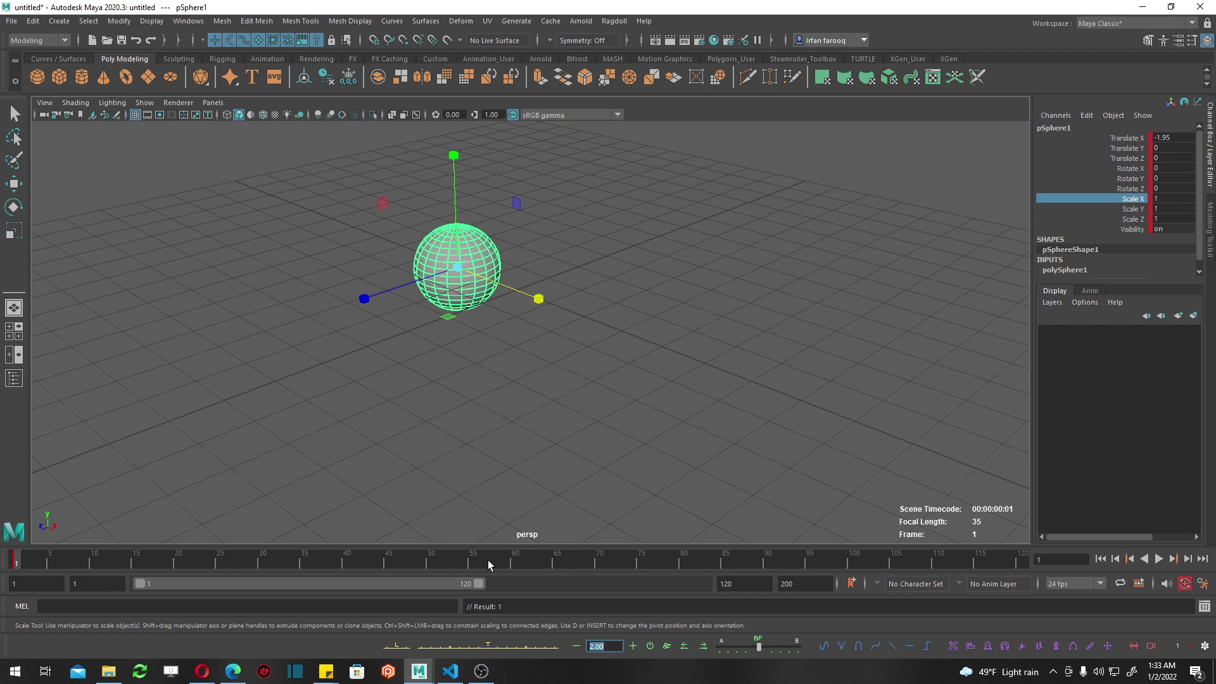
left_click(1124, 138)
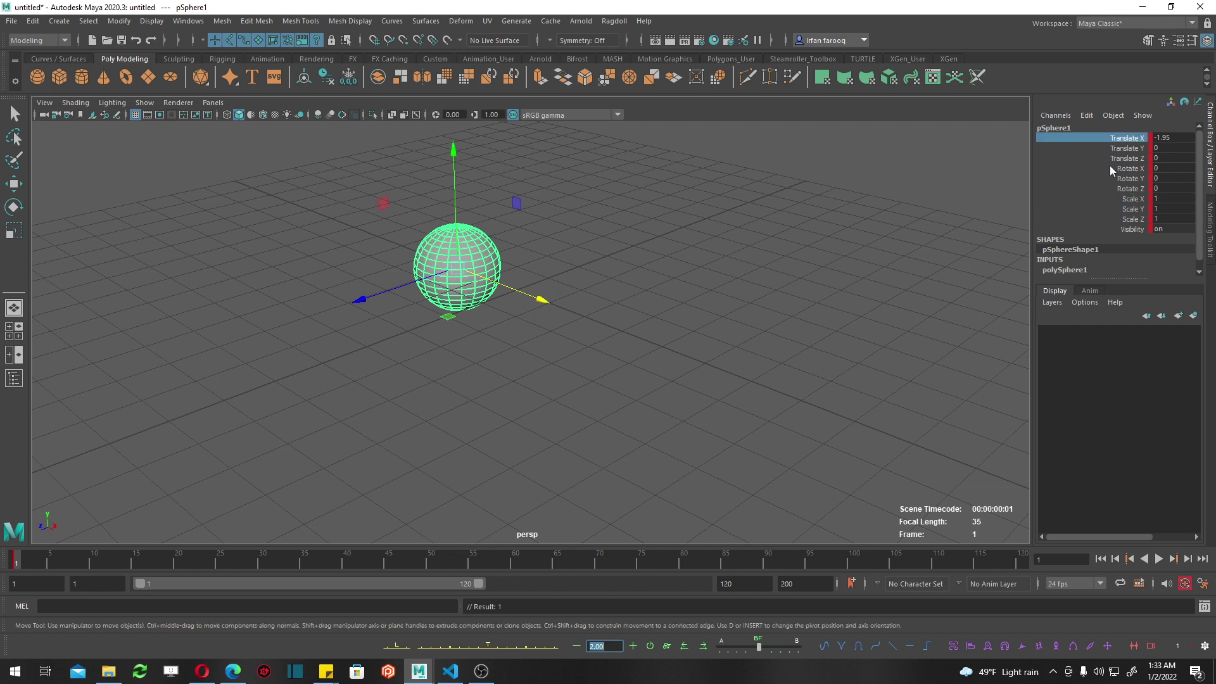
Step the sphere's Rotate X up to 18, then back down to 8
left_click(1117, 168)
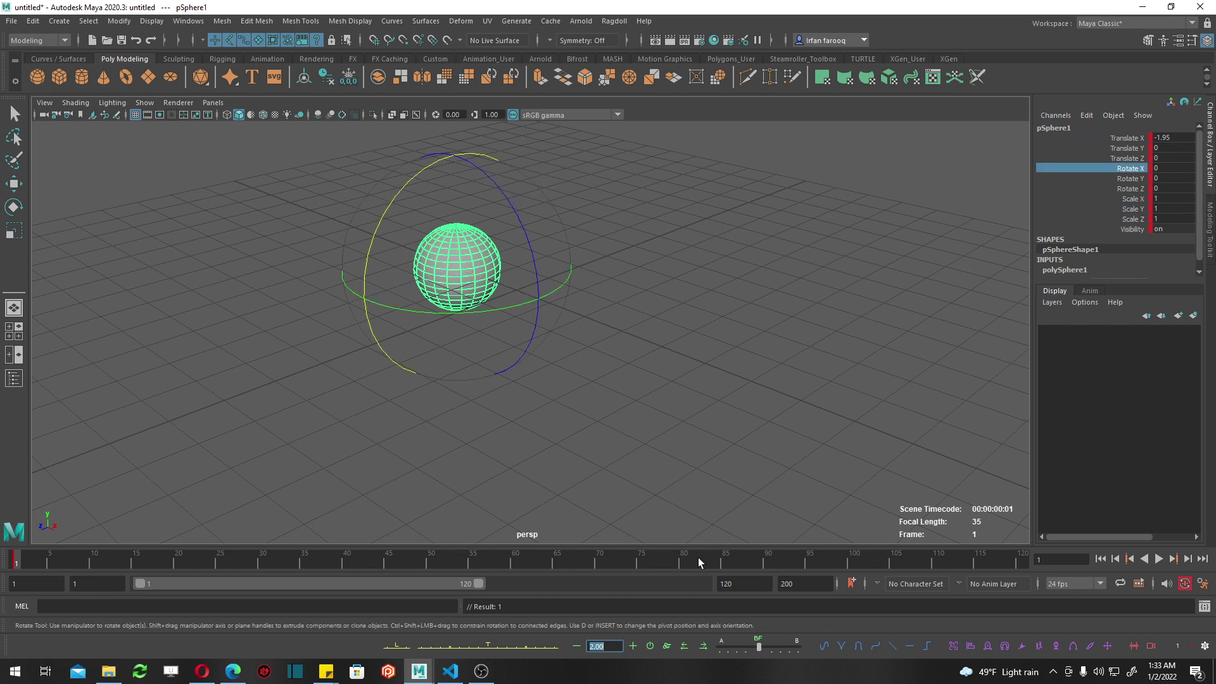
left_click(632, 646)
left_click(633, 645)
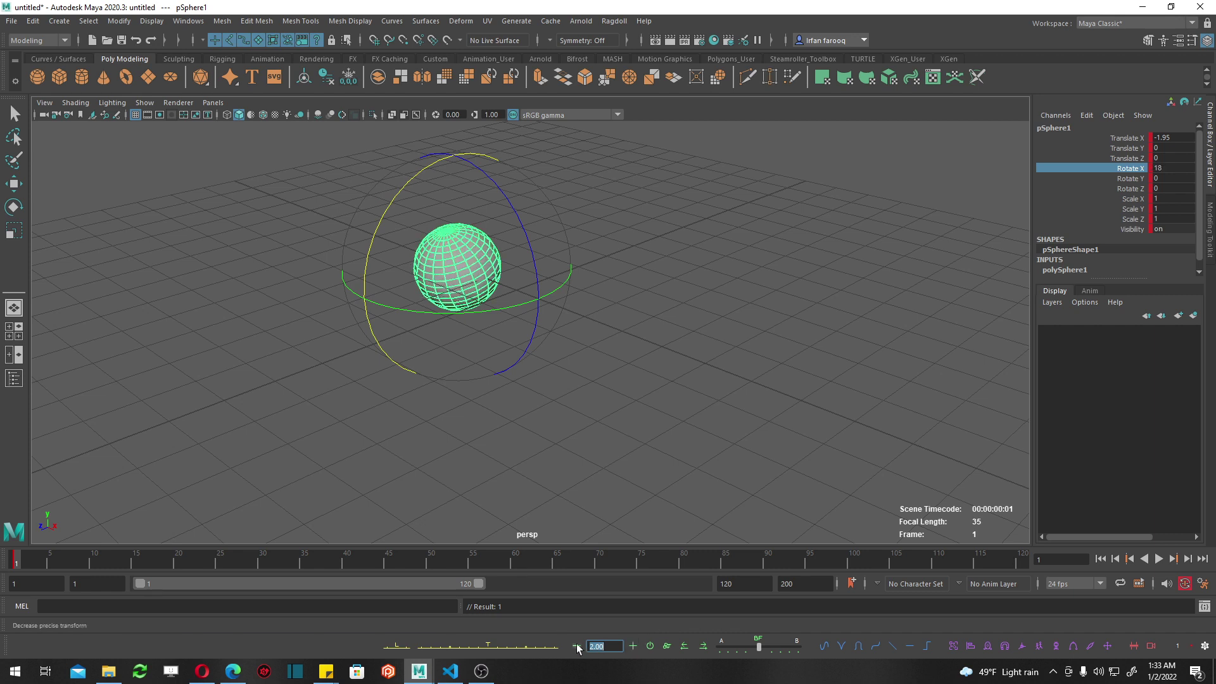
left_click(576, 647)
left_click(576, 646)
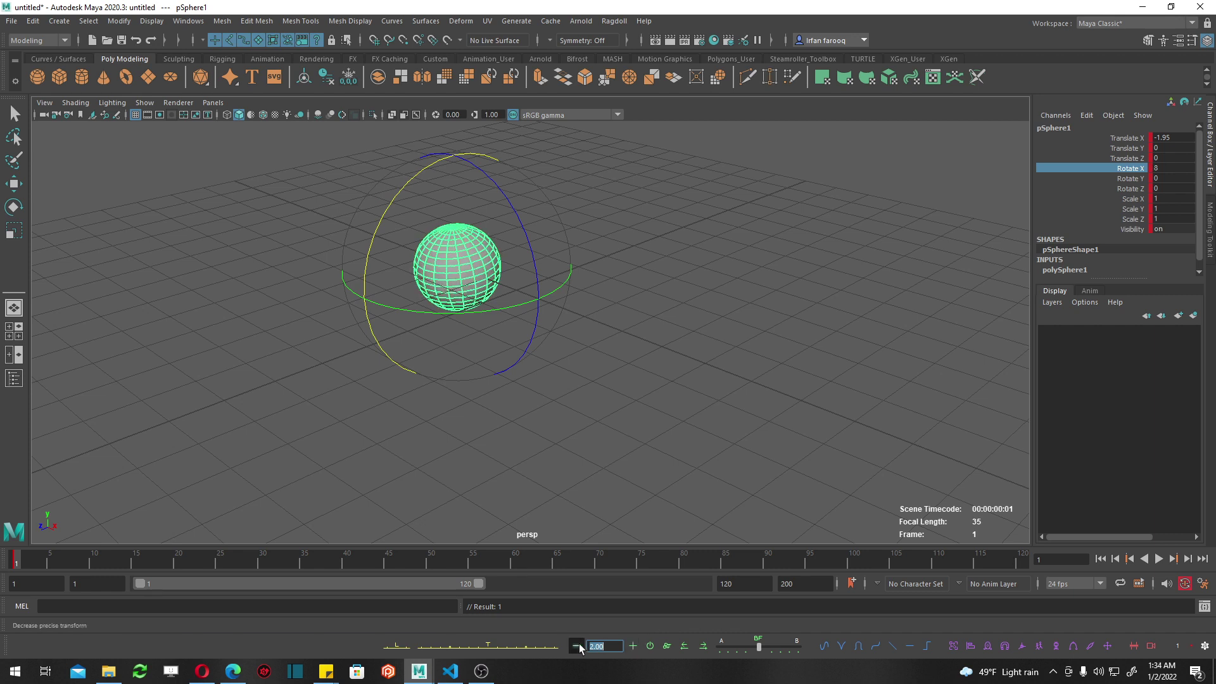
left_click(1053, 115)
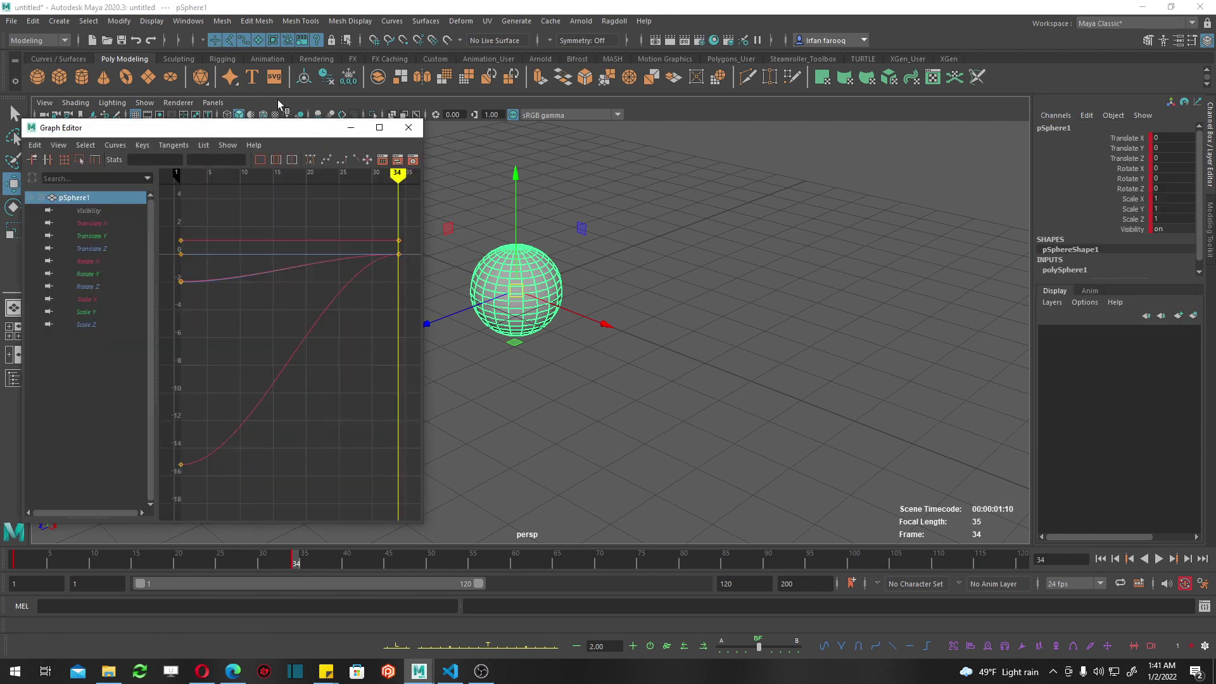
Isolate the Translate X, Translate Y, Rotate X and Rotate Y curves one at a time in the Graph Editor
left_click(1118, 139)
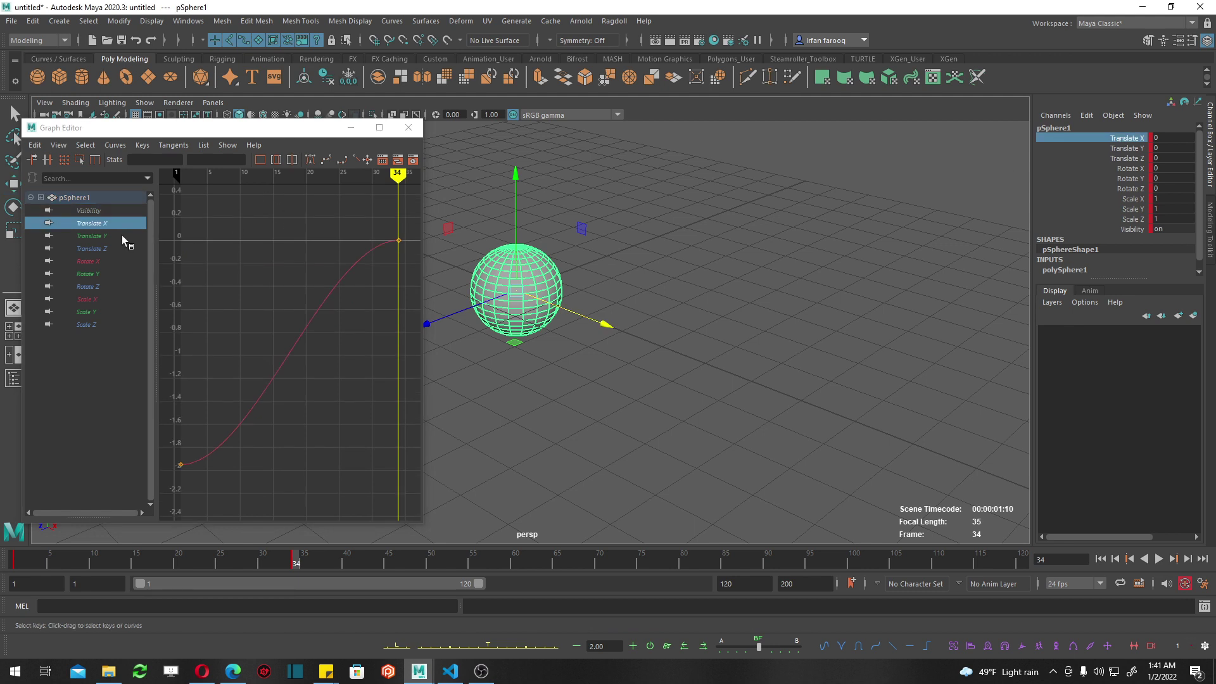
left_click(1121, 148)
left_click(1108, 175)
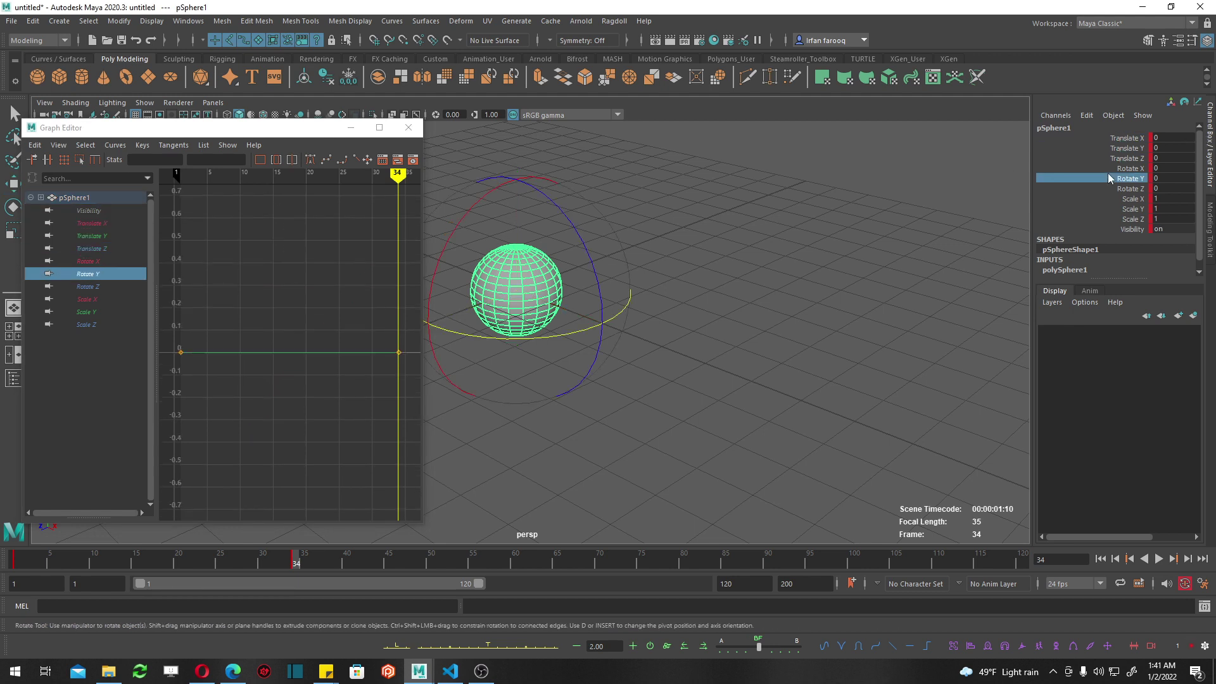
left_click(1115, 167)
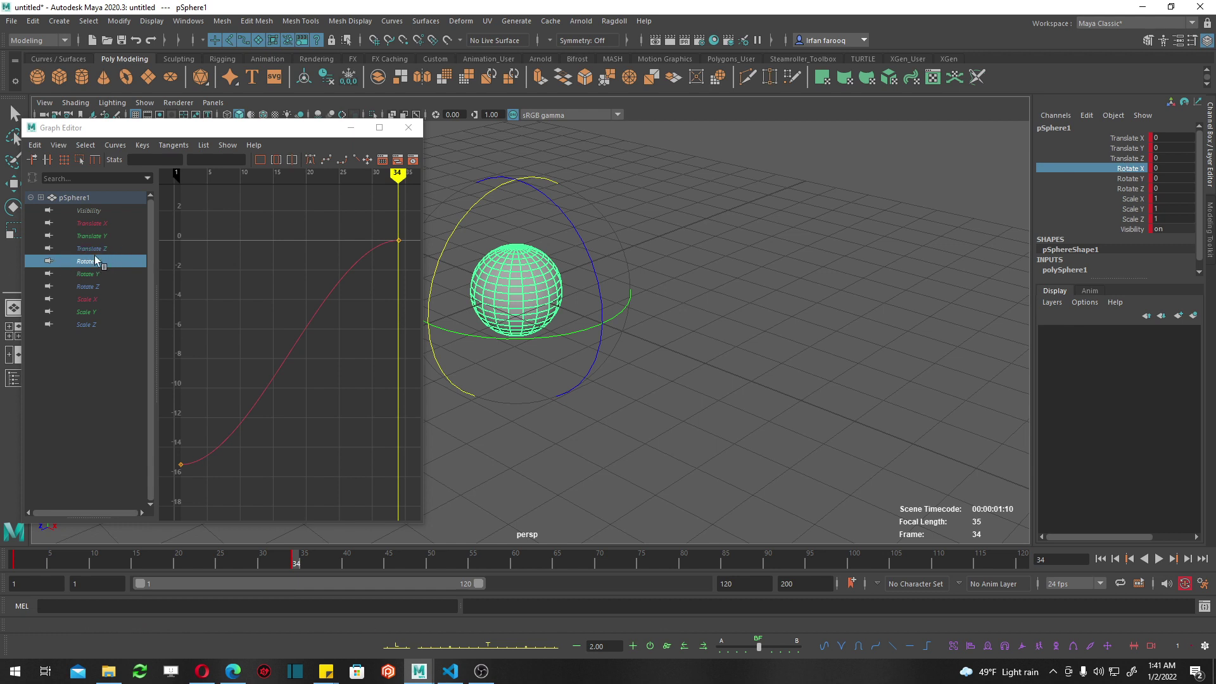
left_click(101, 274)
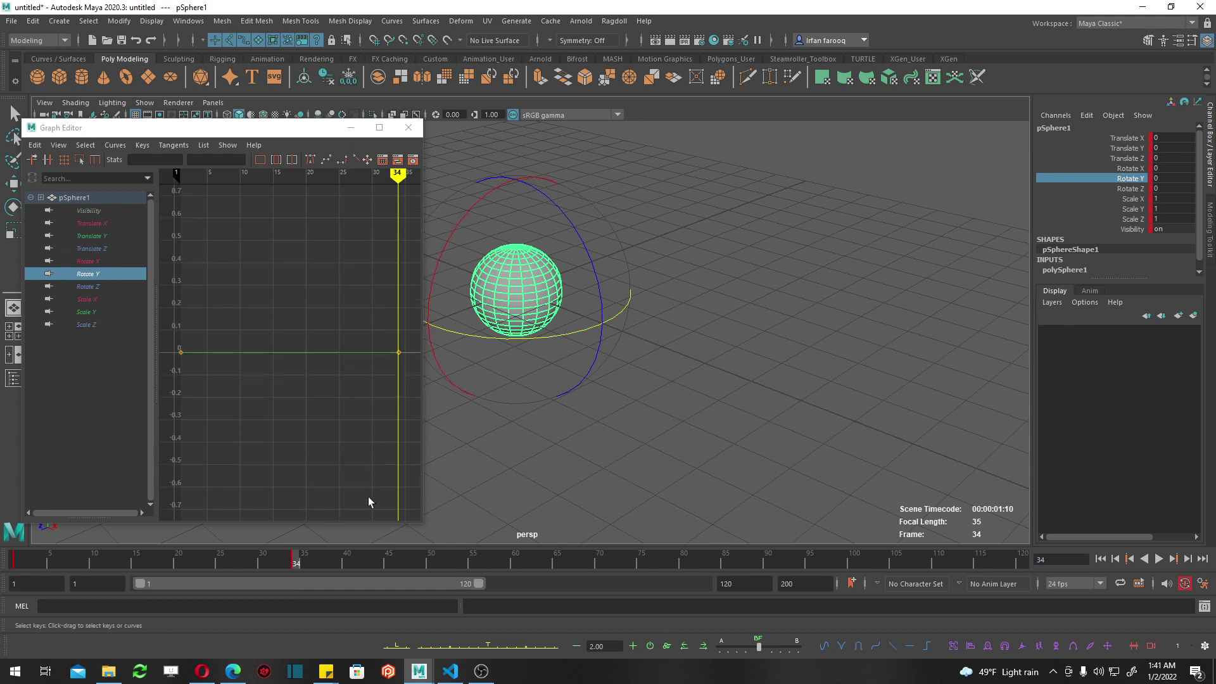
Raise the frame-34 Translate X key to 0.281 and fit the graph around the curve
left_click(1122, 138)
key("w")
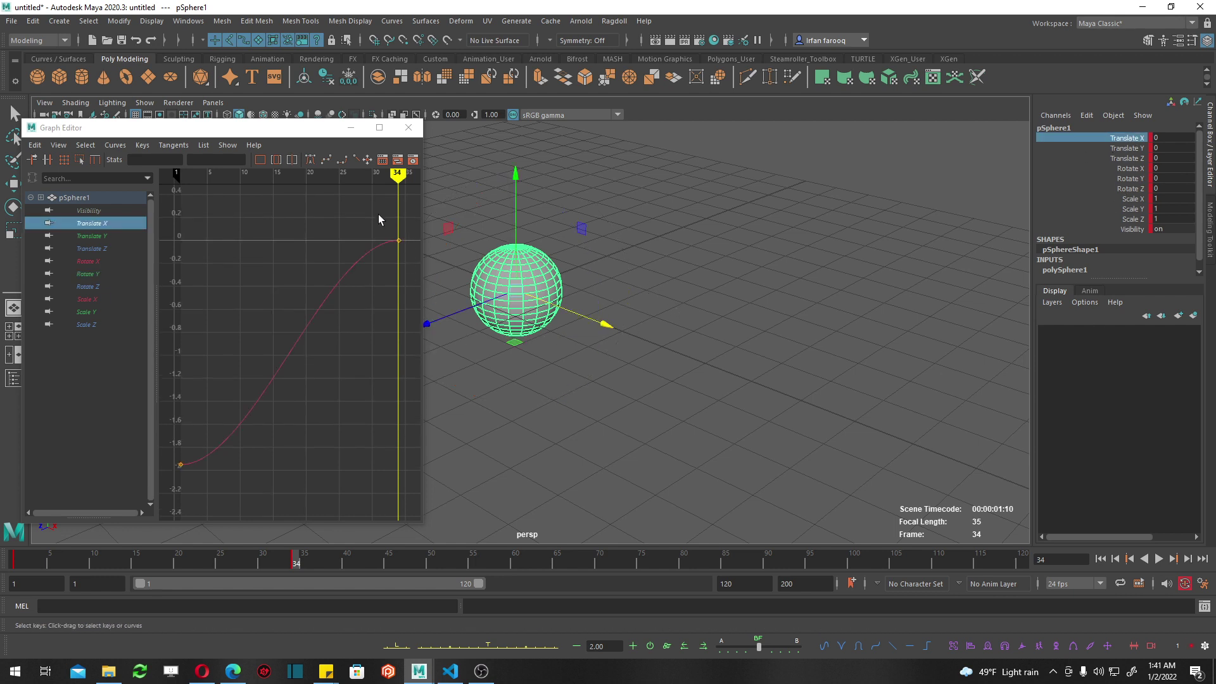
left_click_drag(378, 214, 411, 250)
left_click_drag(1129, 161, 1134, 141)
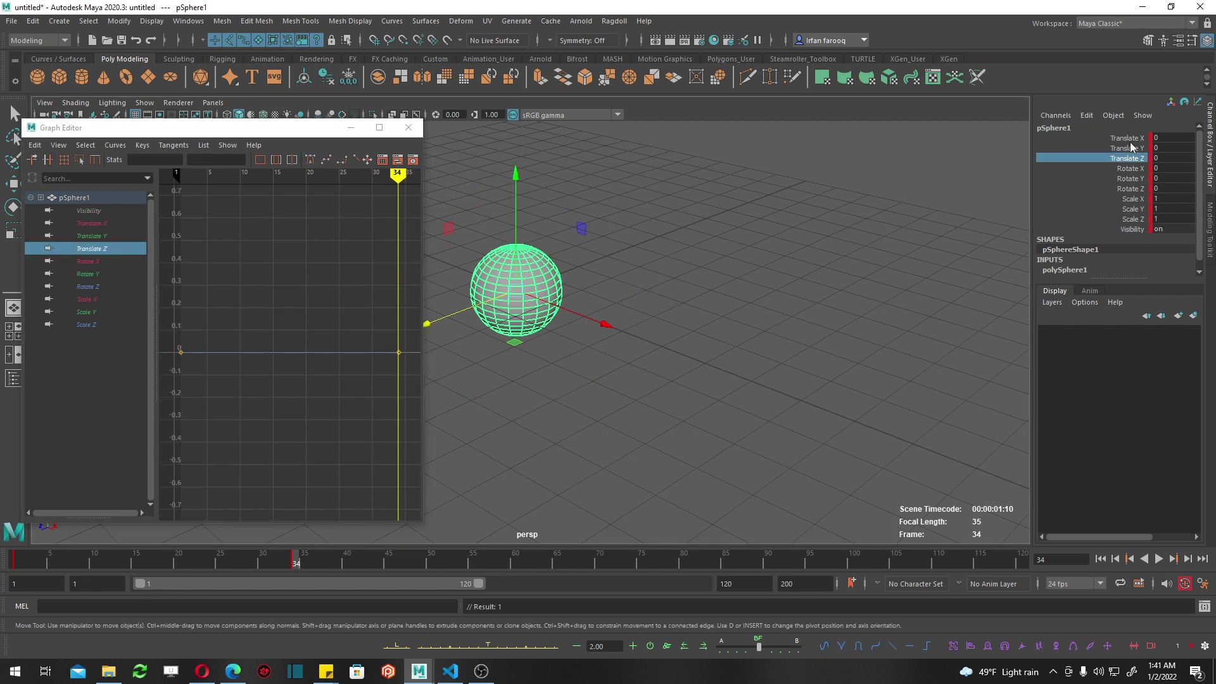
left_click(1134, 139)
left_click_drag(588, 319, 597, 322)
left_click(101, 235)
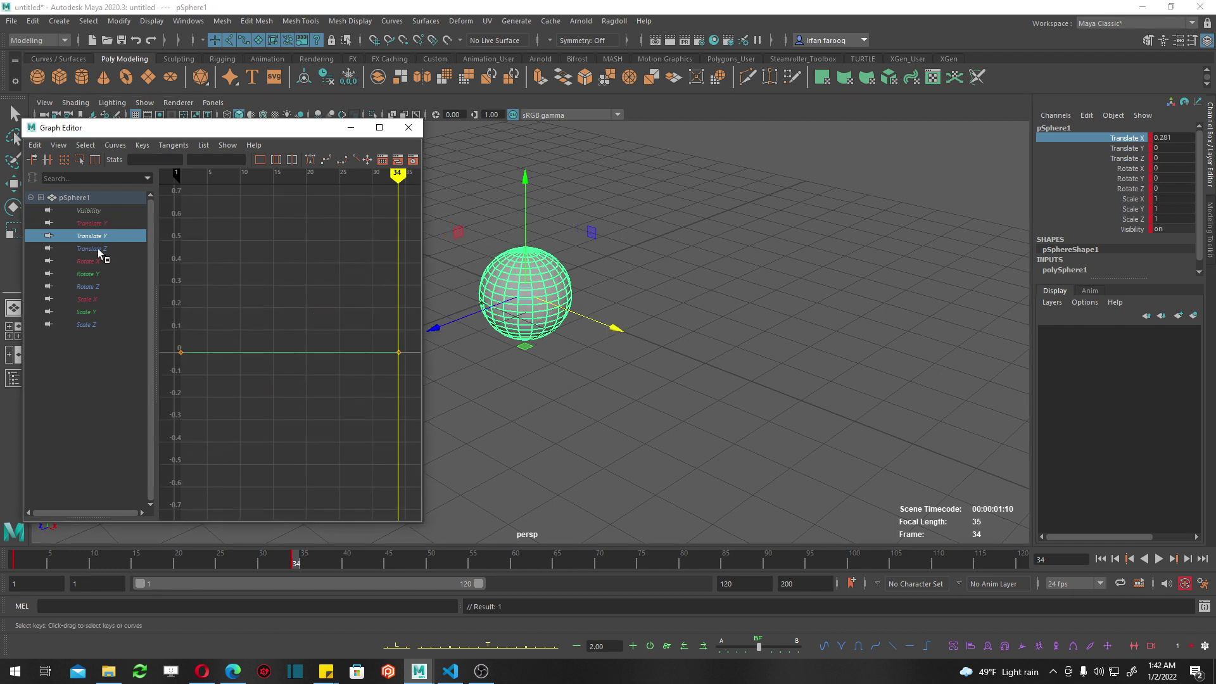
left_click(92, 223)
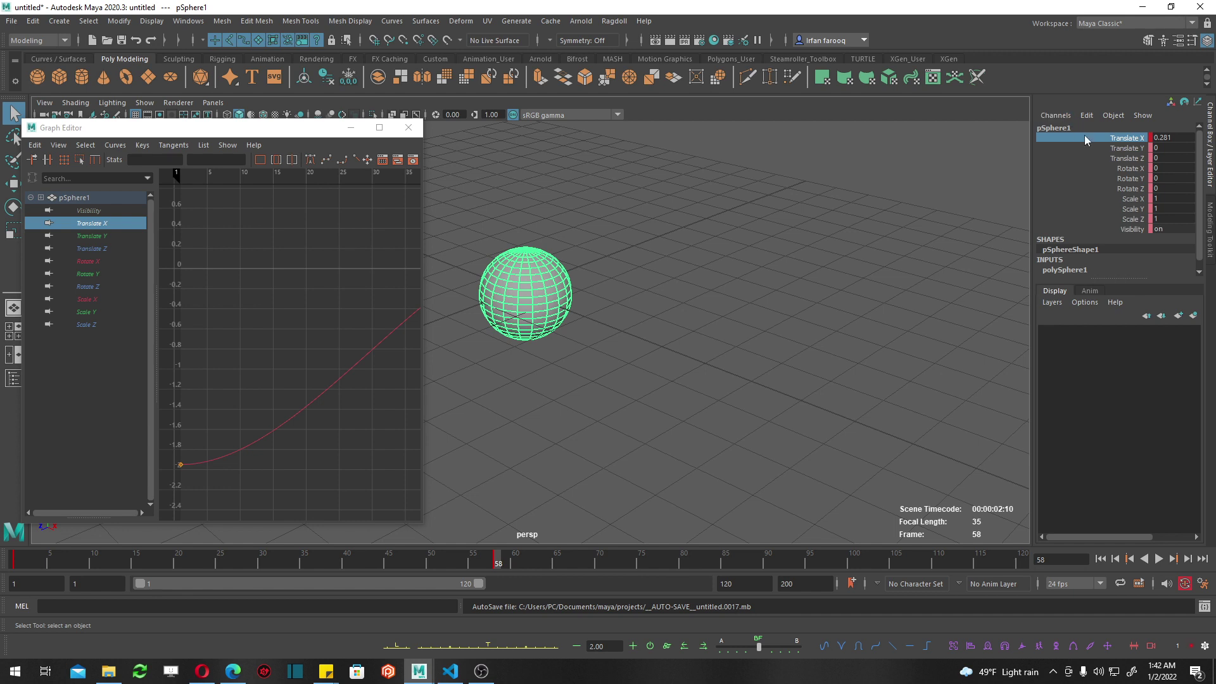
Step through the Translate Y, Translate Z, Rotate X and Rotate Z curves
key("w")
left_click(1122, 148)
left_click(1119, 161)
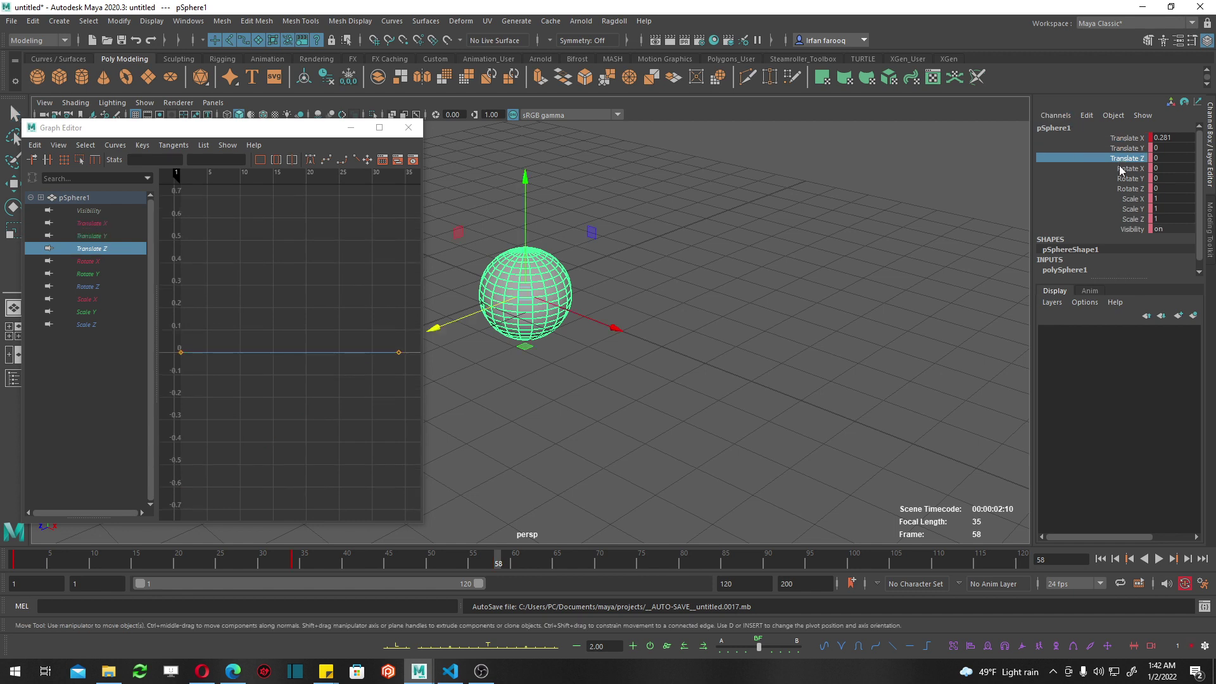
key("e")
left_click(1119, 167)
left_click(1118, 178)
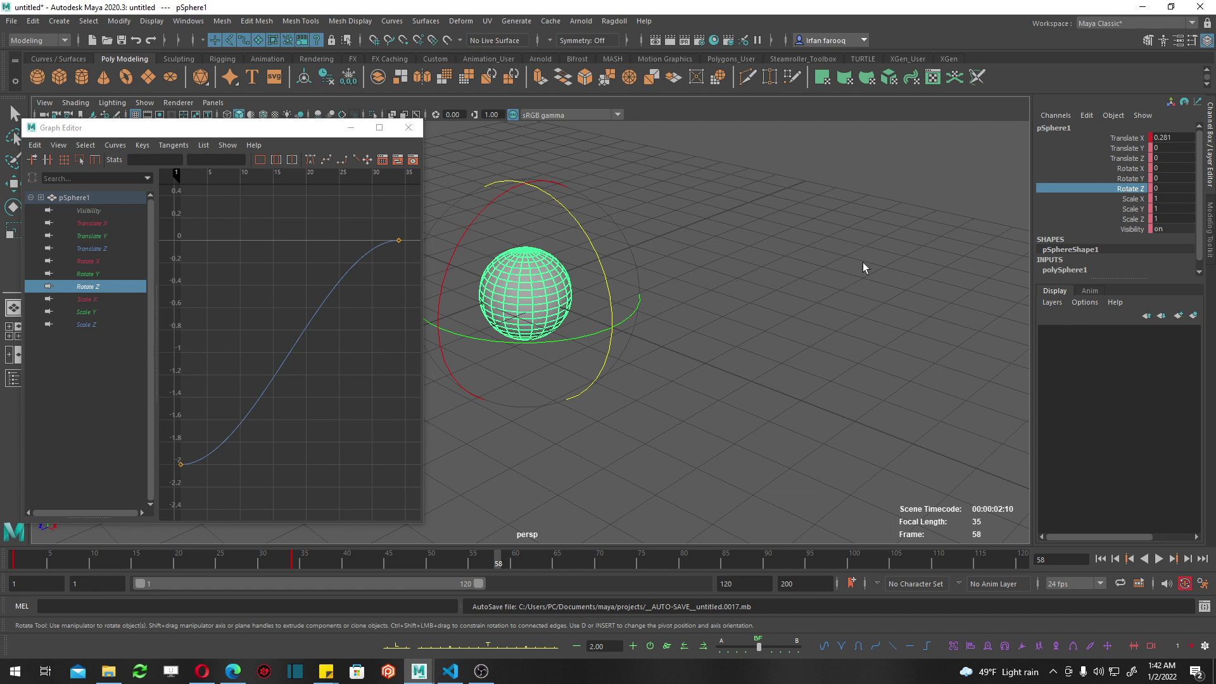
Turn on Sync Timeline Display and reselect the sphere so all its curves show together
left_click(1057, 116)
left_click(1055, 118)
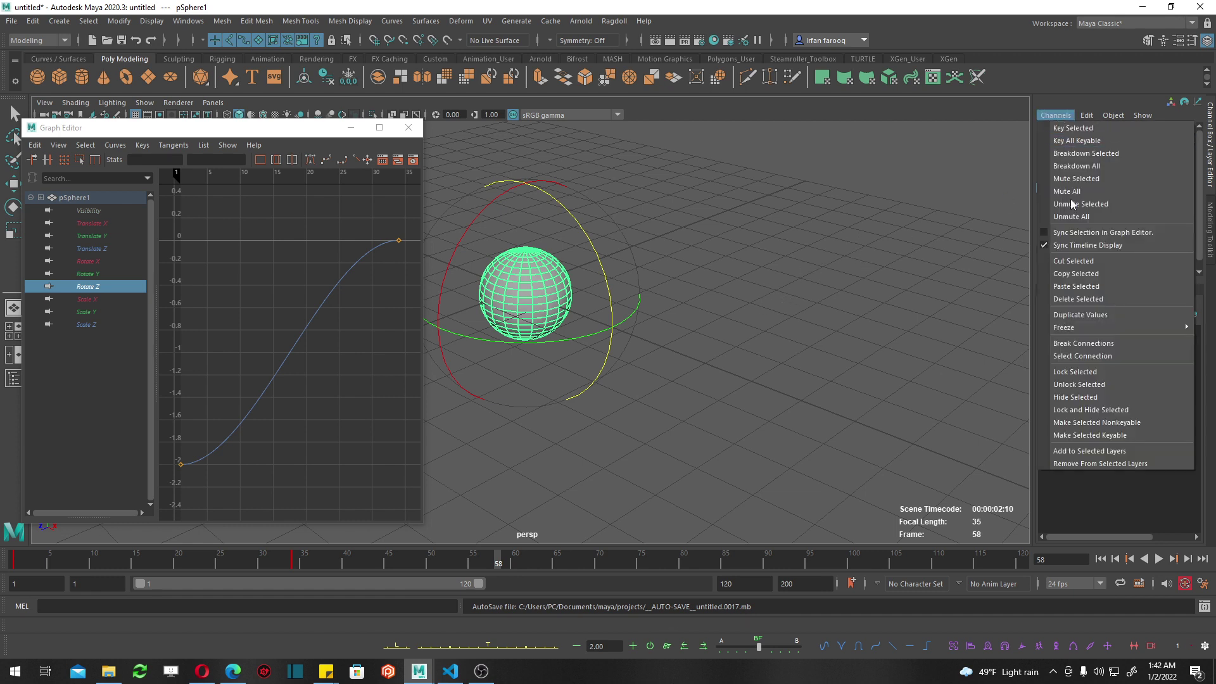
left_click(1065, 244)
left_click(760, 282)
left_click(539, 274)
Pick the Translate X channel while switching from the Rotate tool back to Move
left_click(1136, 140)
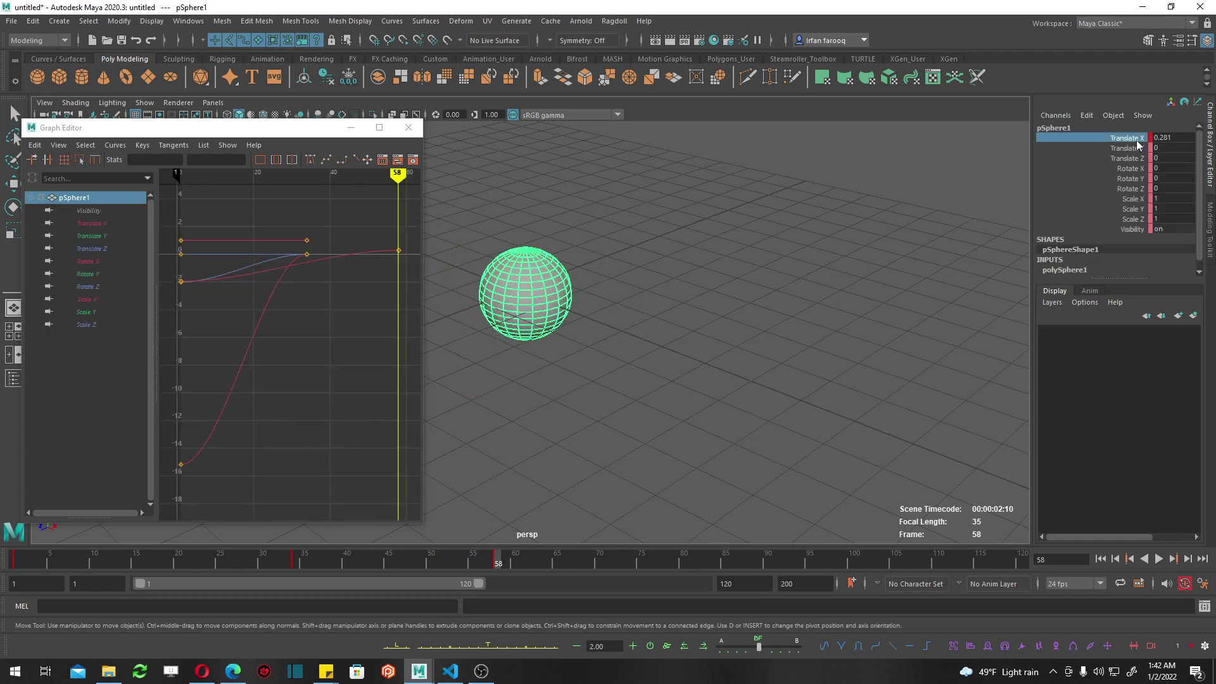
key("e")
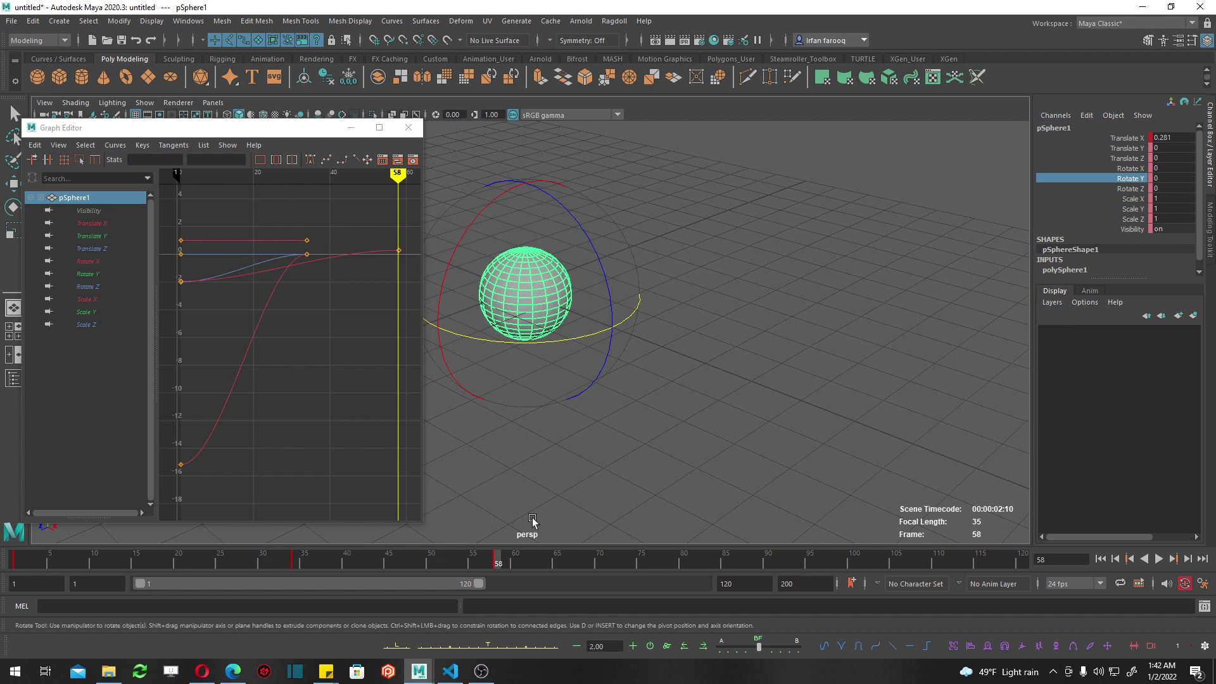
key("w")
left_click(1071, 136)
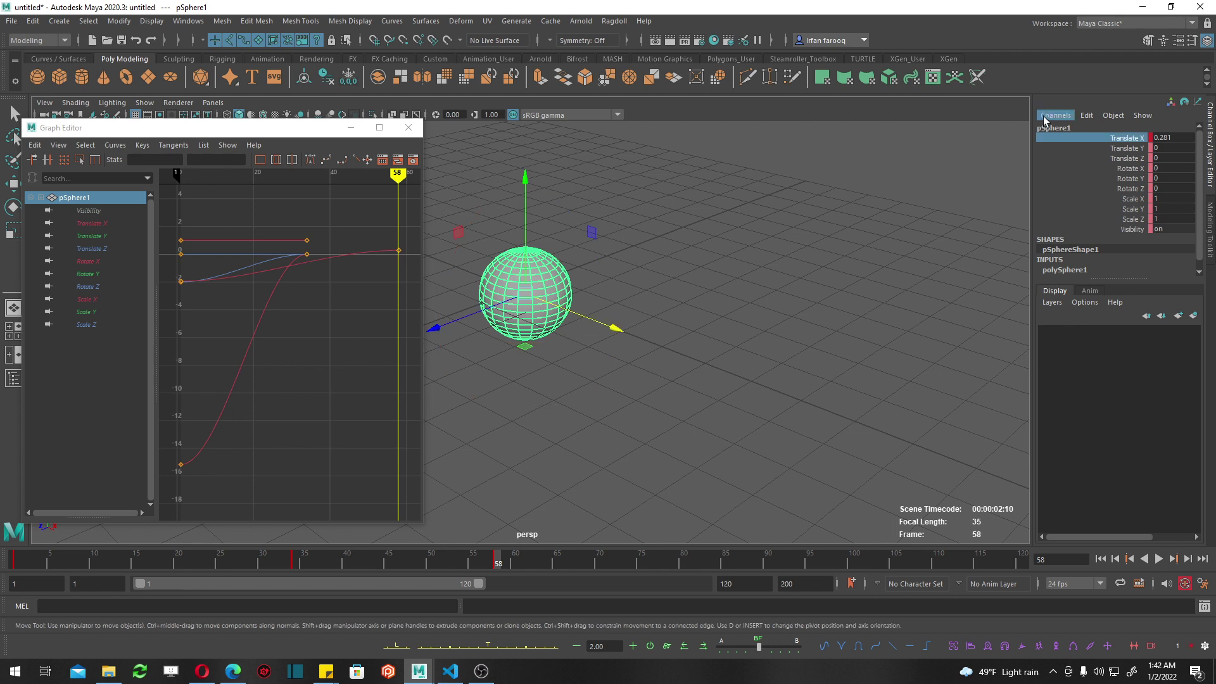
left_click(1055, 116)
Close the channel options and view the Rotate X, Rotate Z and Translate Y curves in turn
left_click(1070, 246)
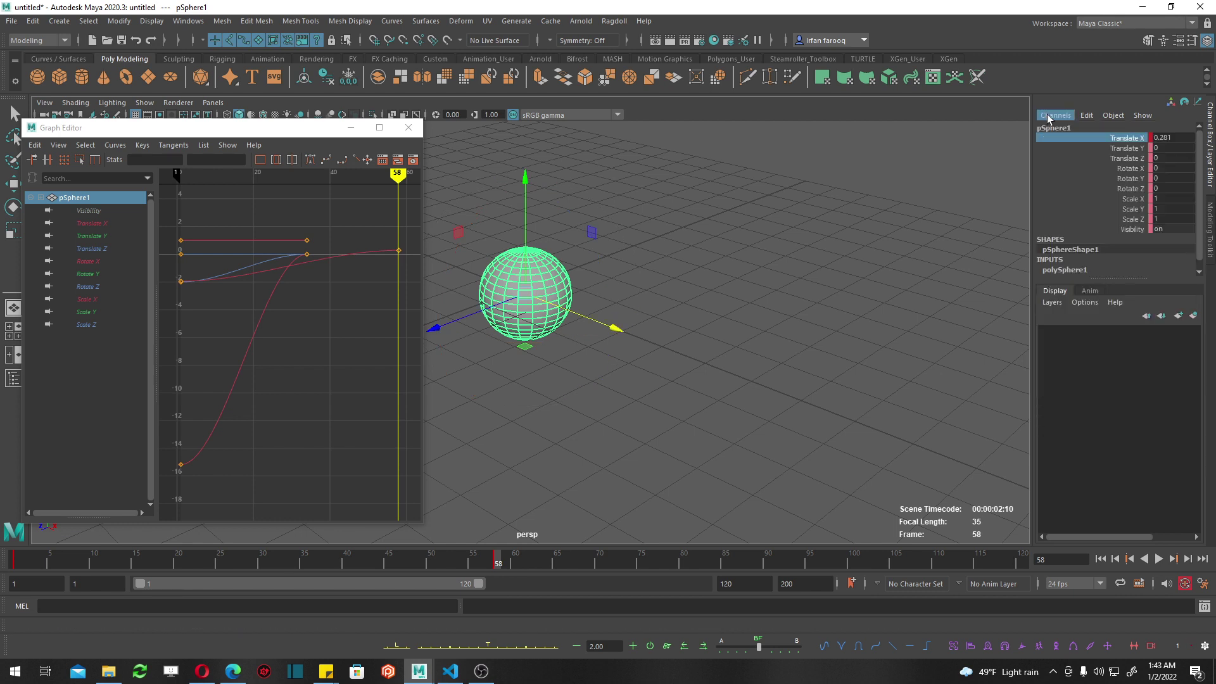
left_click(1055, 115)
left_click(1119, 148)
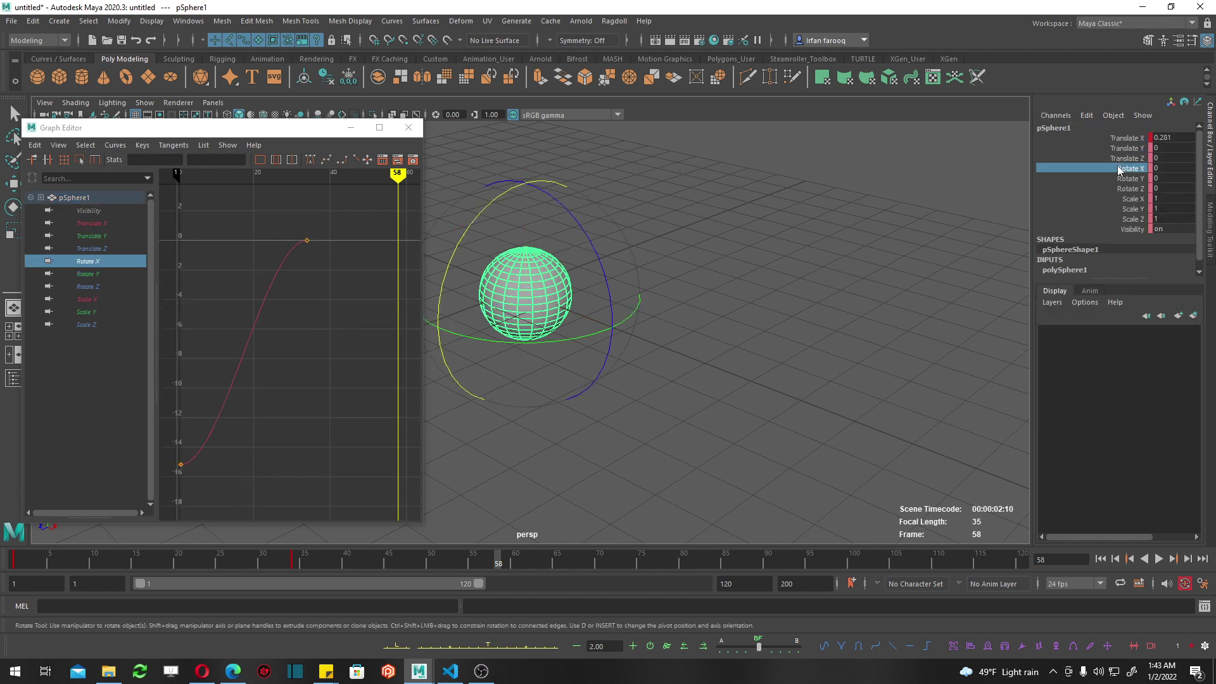
left_click(1116, 178)
left_click(1116, 187)
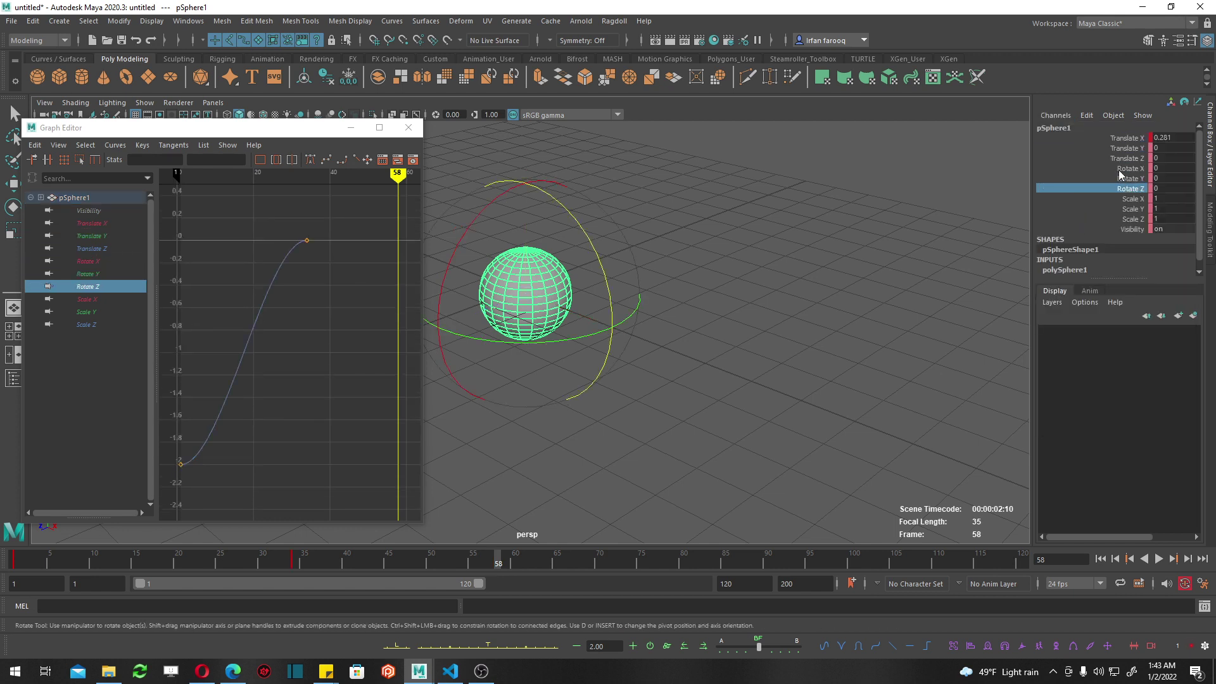
left_click(1119, 148)
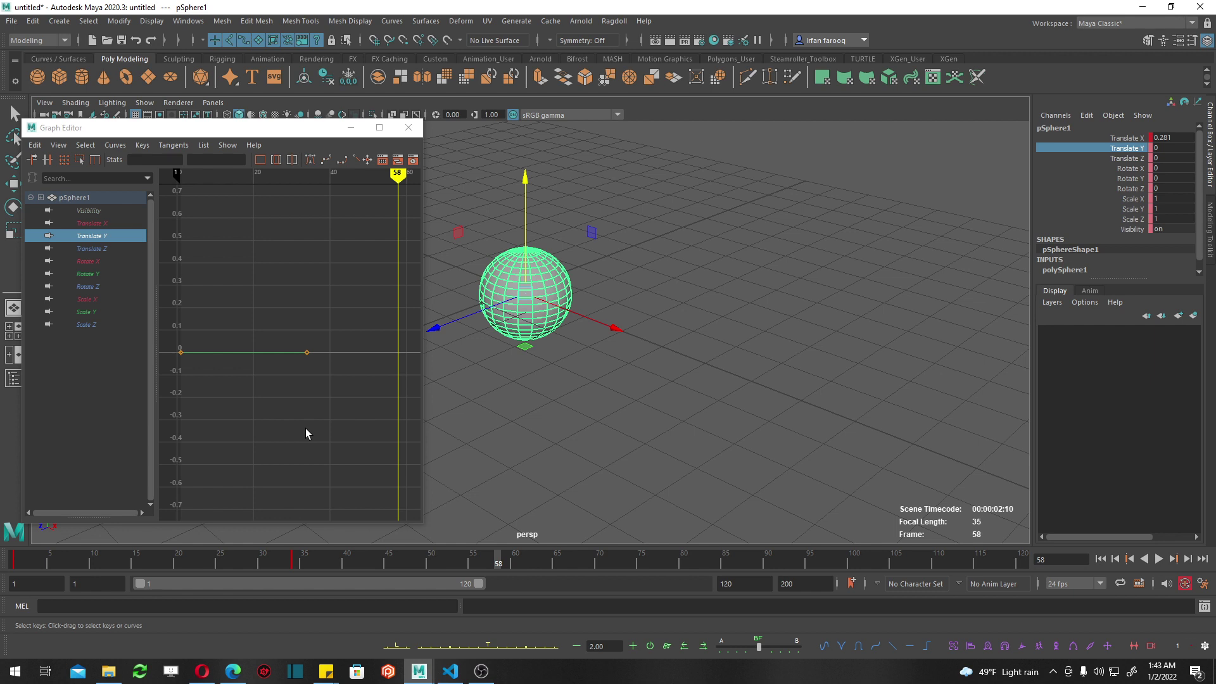
left_click(1055, 115)
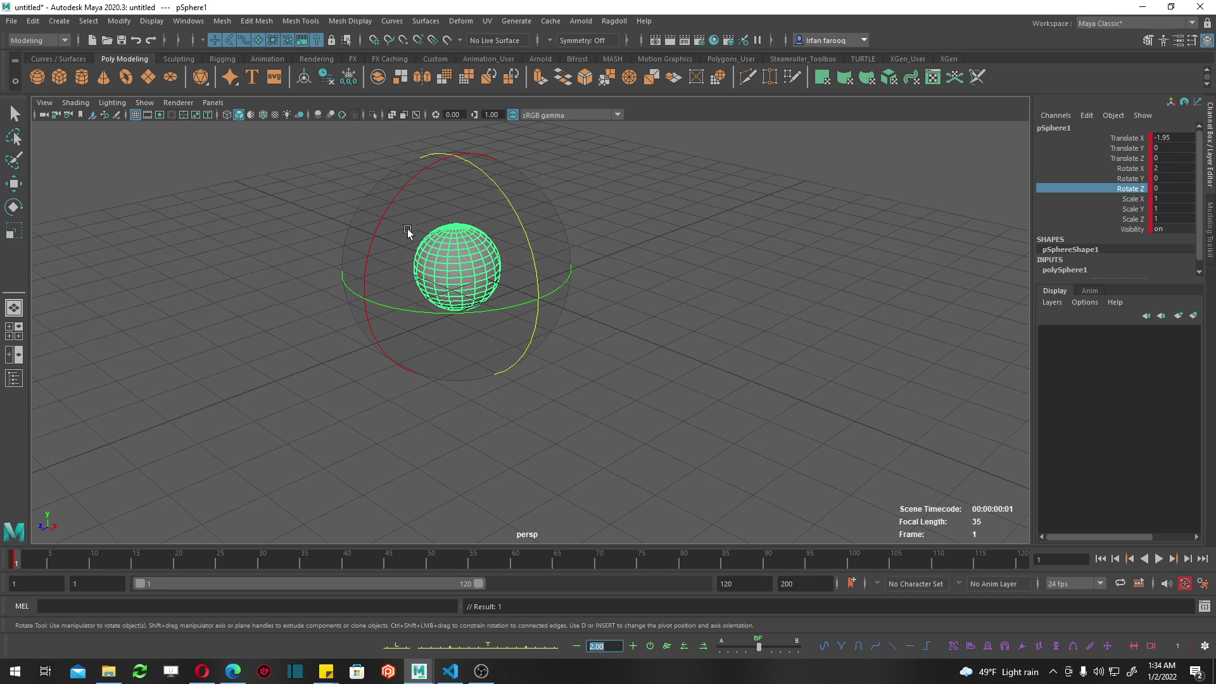
Tilt the sphere to Rotate X -15.178 and Rotate Z -2, then go to frame 31
mouse_move(408, 230)
left_mouse_down()
mouse_move(420, 204)
mouse_move(396, 244)
left_mouse_up()
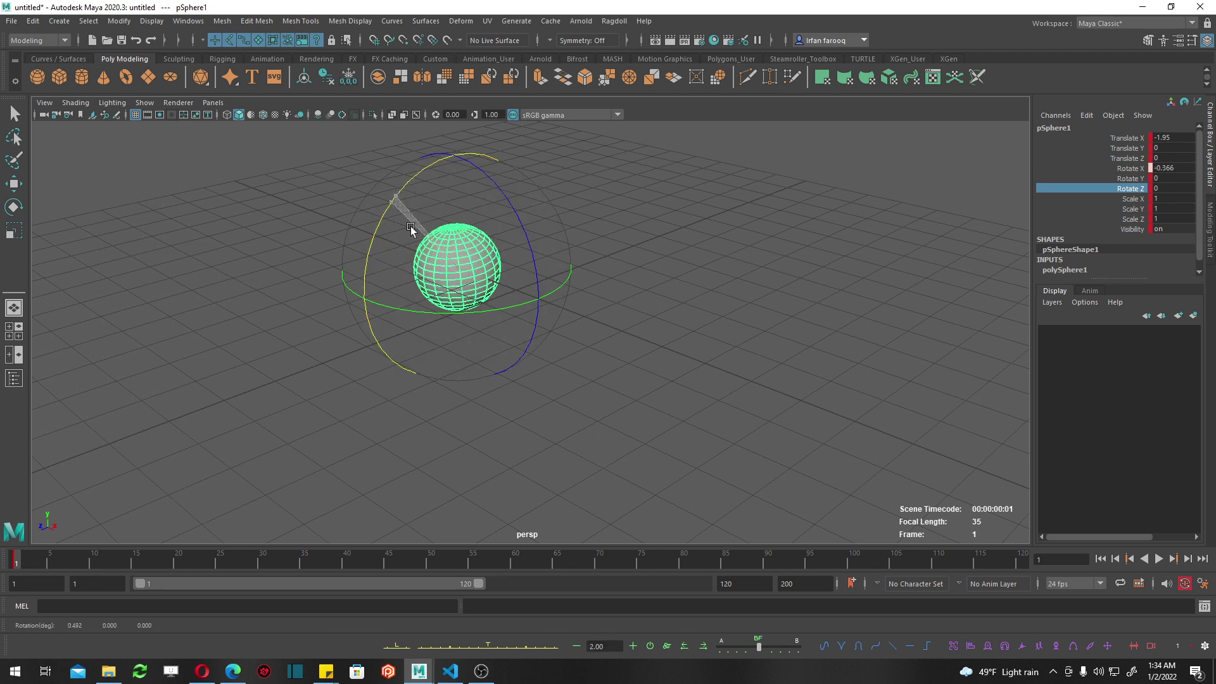
left_click_drag(405, 219, 456, 184)
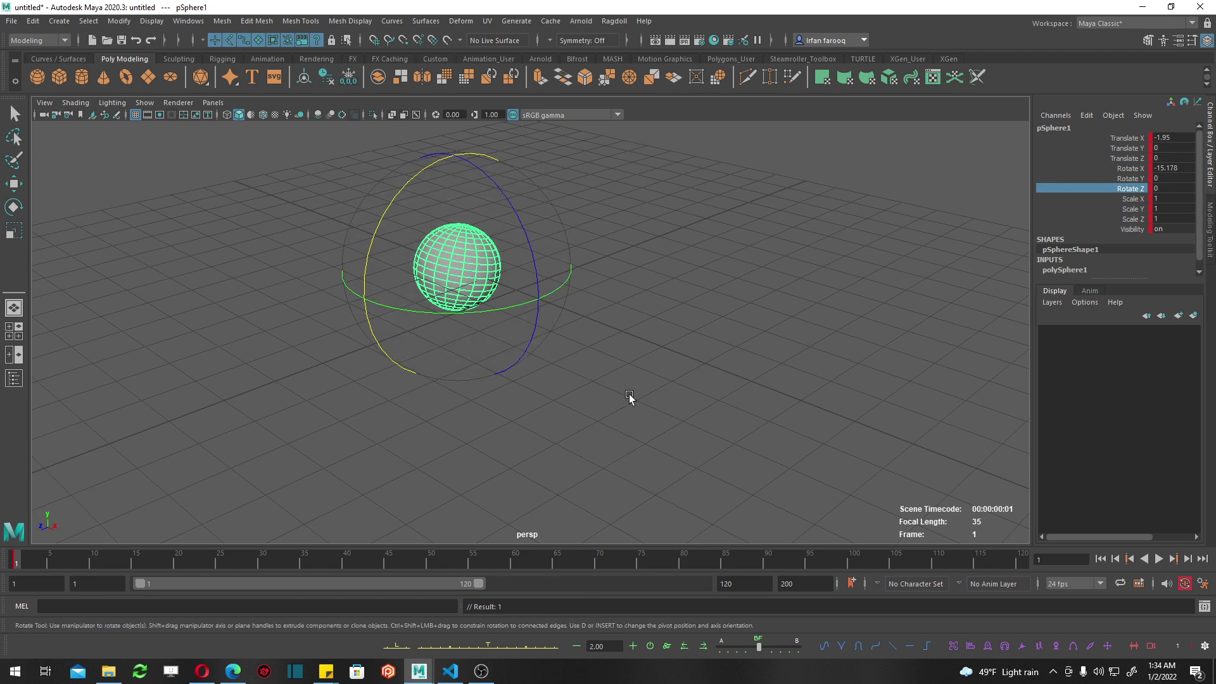
middle_click_drag(602, 334, 681, 651)
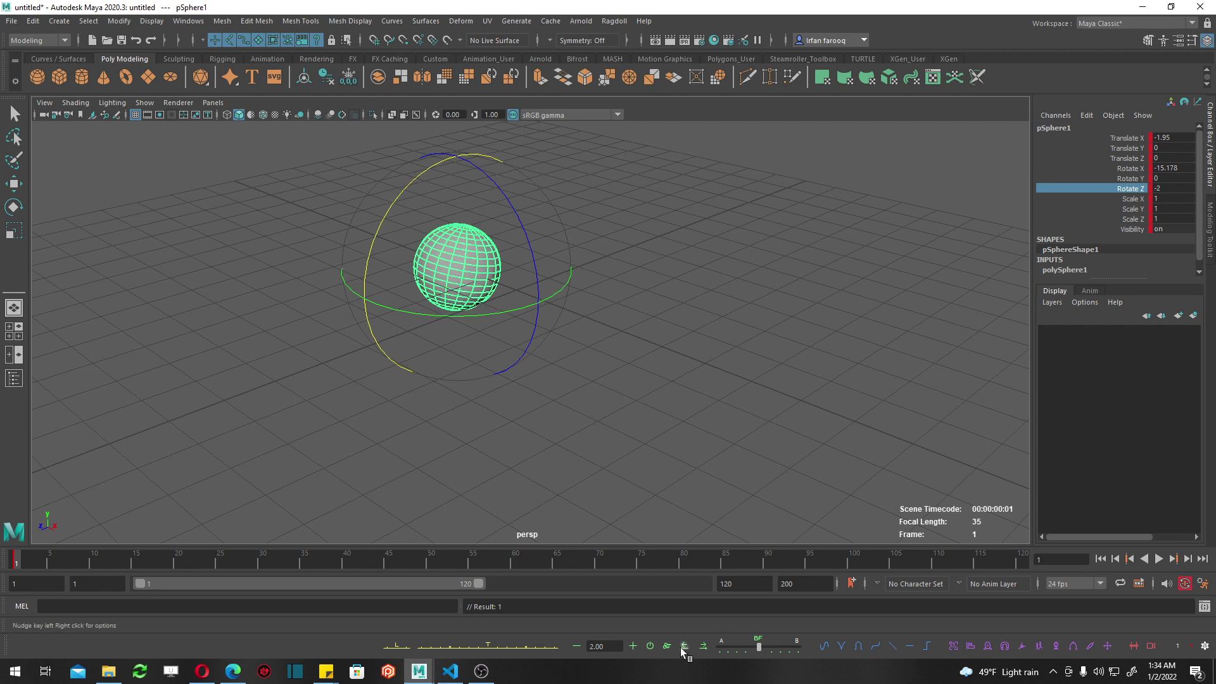
left_click_drag(243, 570, 260, 568)
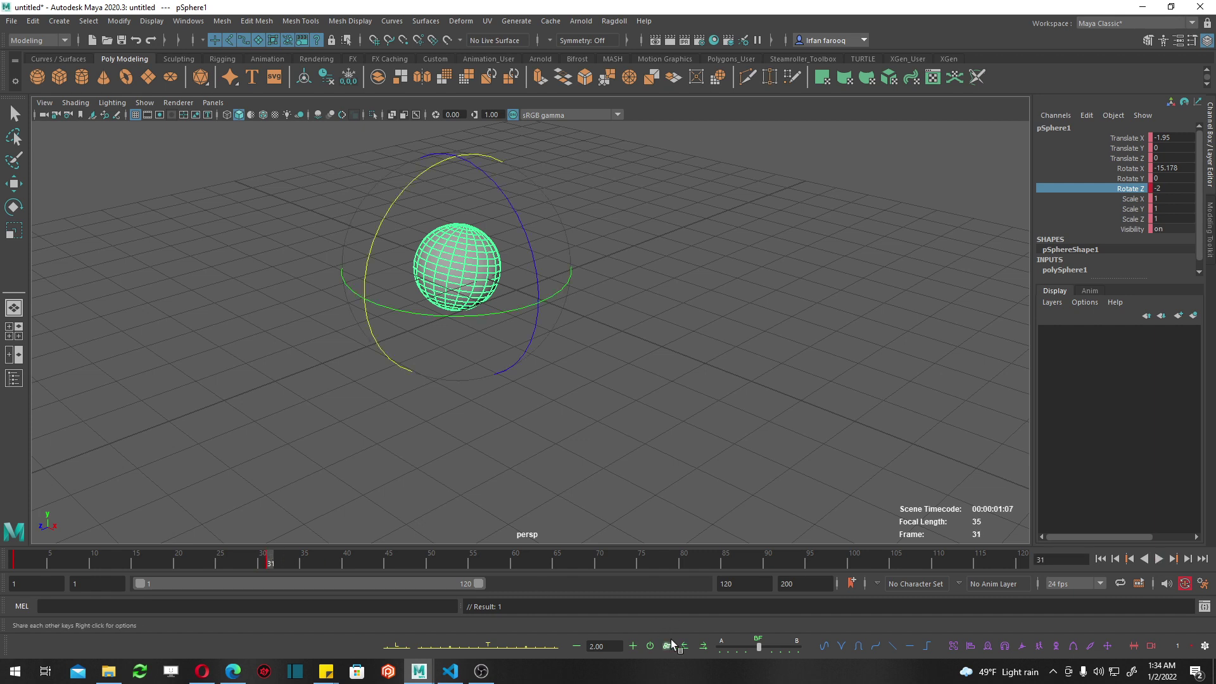
Step the current frame from 29 to 34, play past it, and nudge the key back and forth
left_click(685, 647)
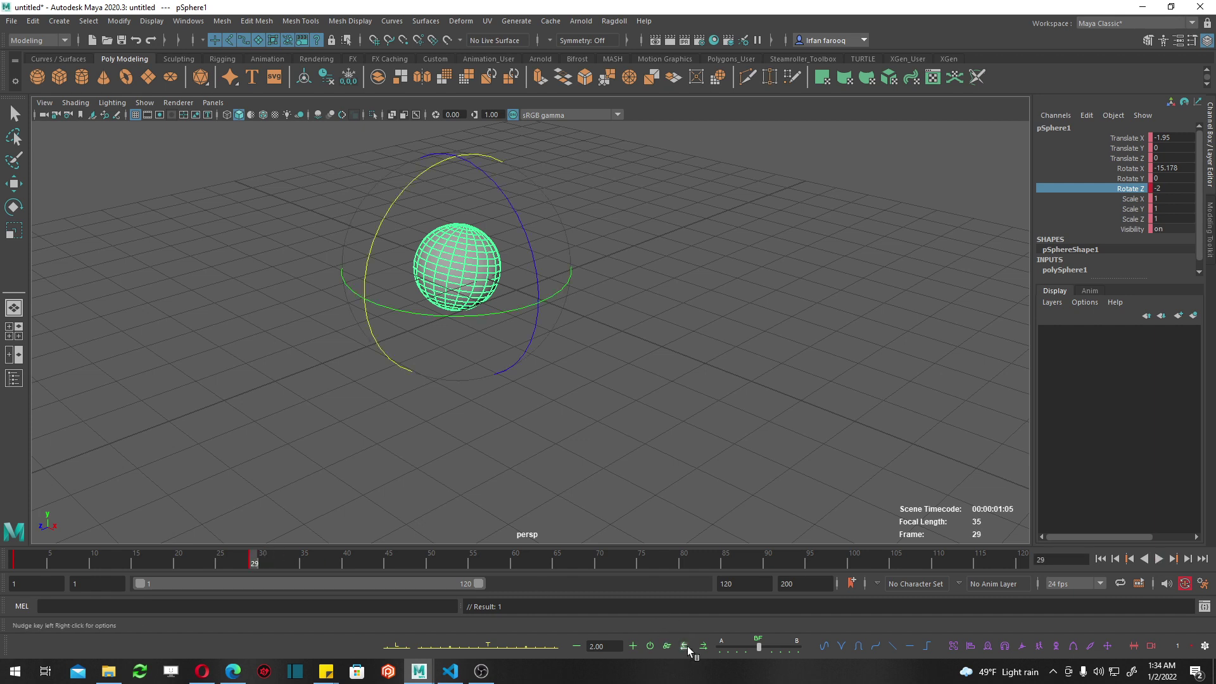
left_click(685, 647)
left_click(703, 646)
left_click(703, 647)
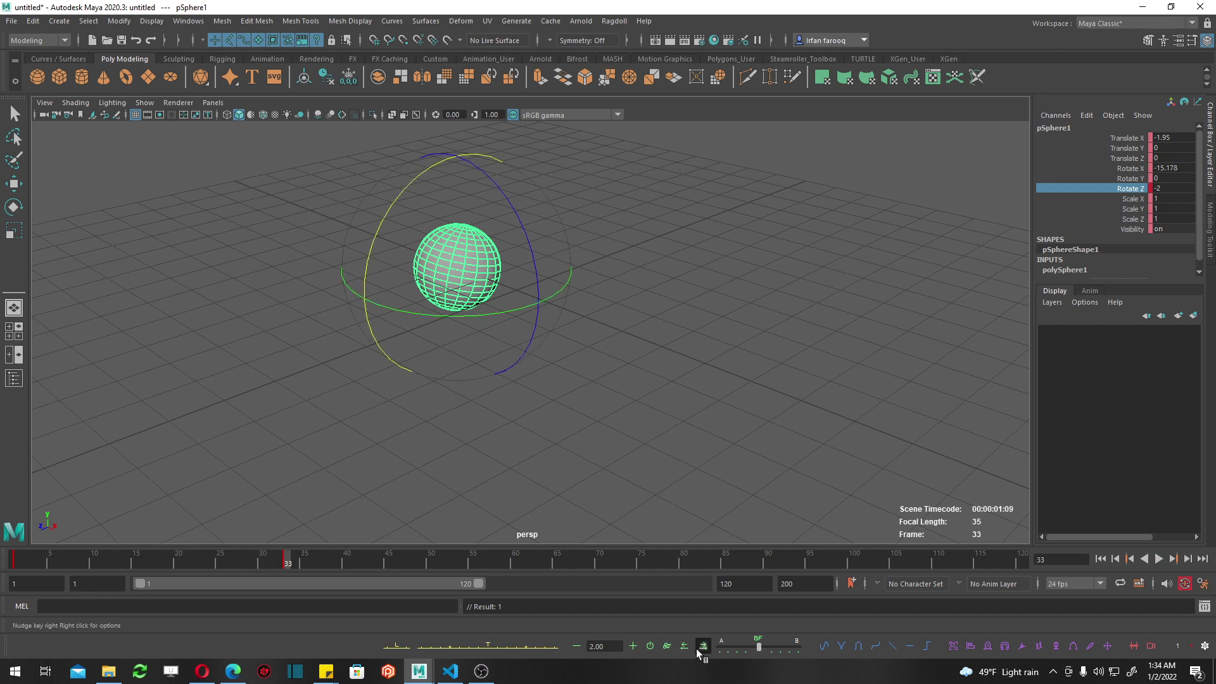
left_click(702, 647)
mouse_move(298, 562)
left_mouse_down()
mouse_move(337, 559)
mouse_move(293, 560)
left_mouse_up()
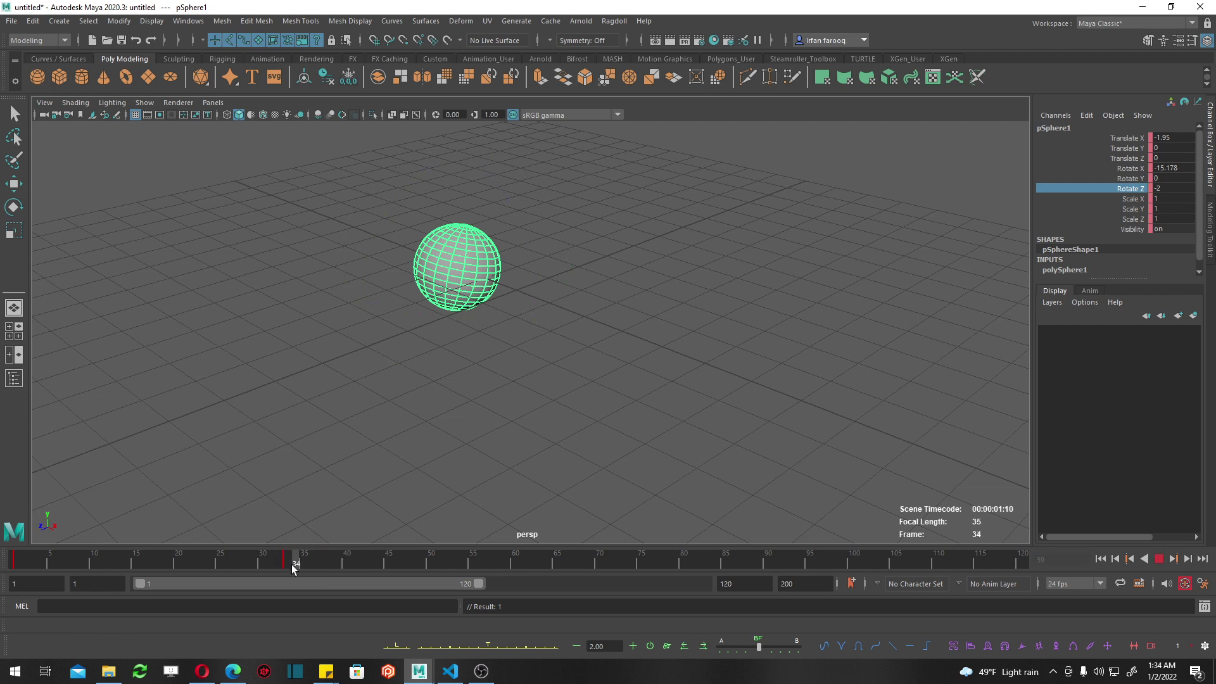
left_click(690, 646)
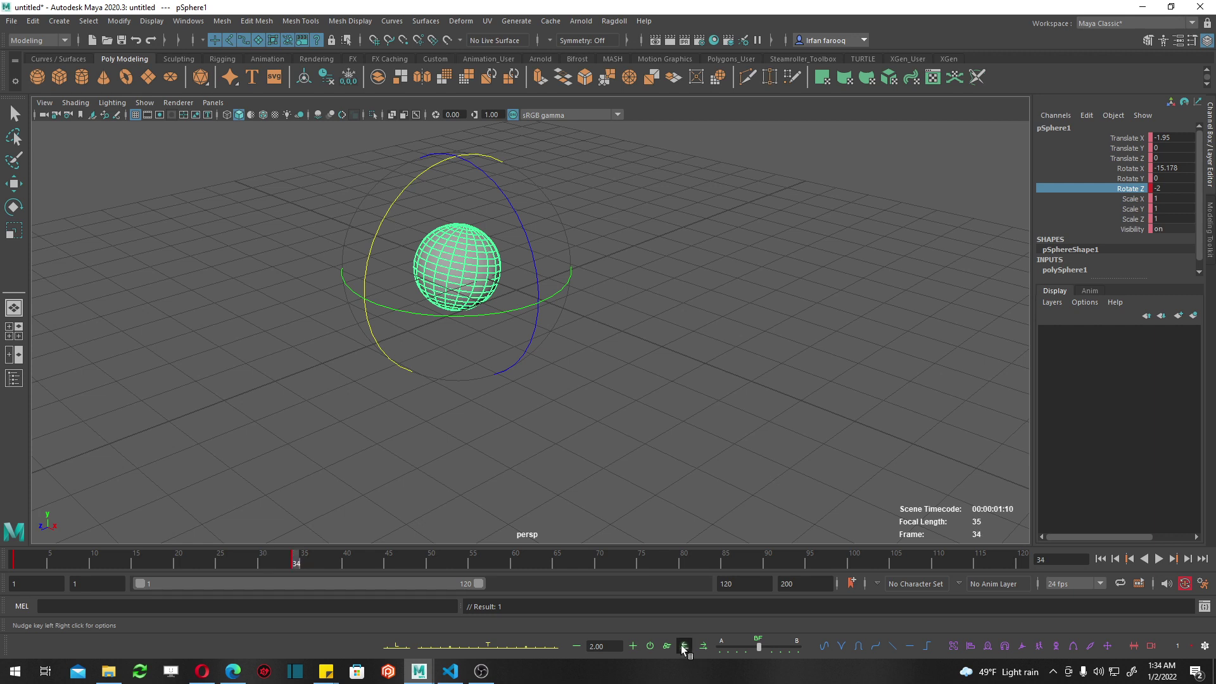
left_click(702, 646)
Set a custom key nudge amount of 2 frames and nudge the frame-33 key to 35
right_click(685, 647)
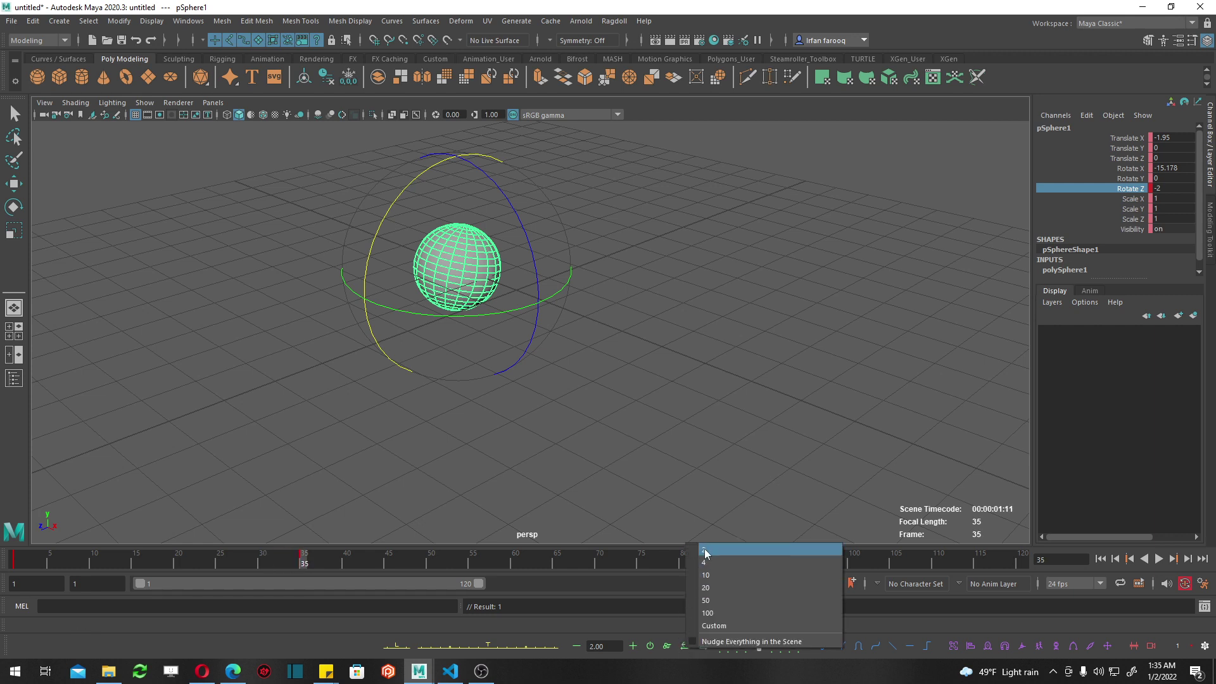
left_click(739, 626)
type("2")
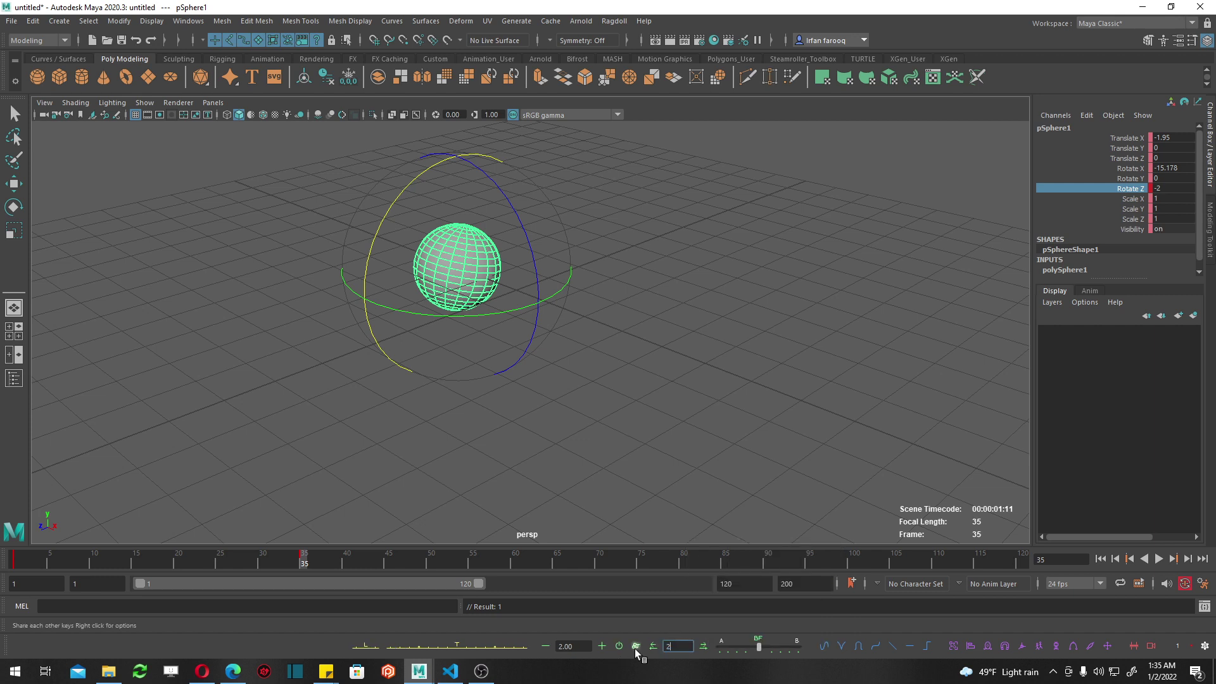
key("Return")
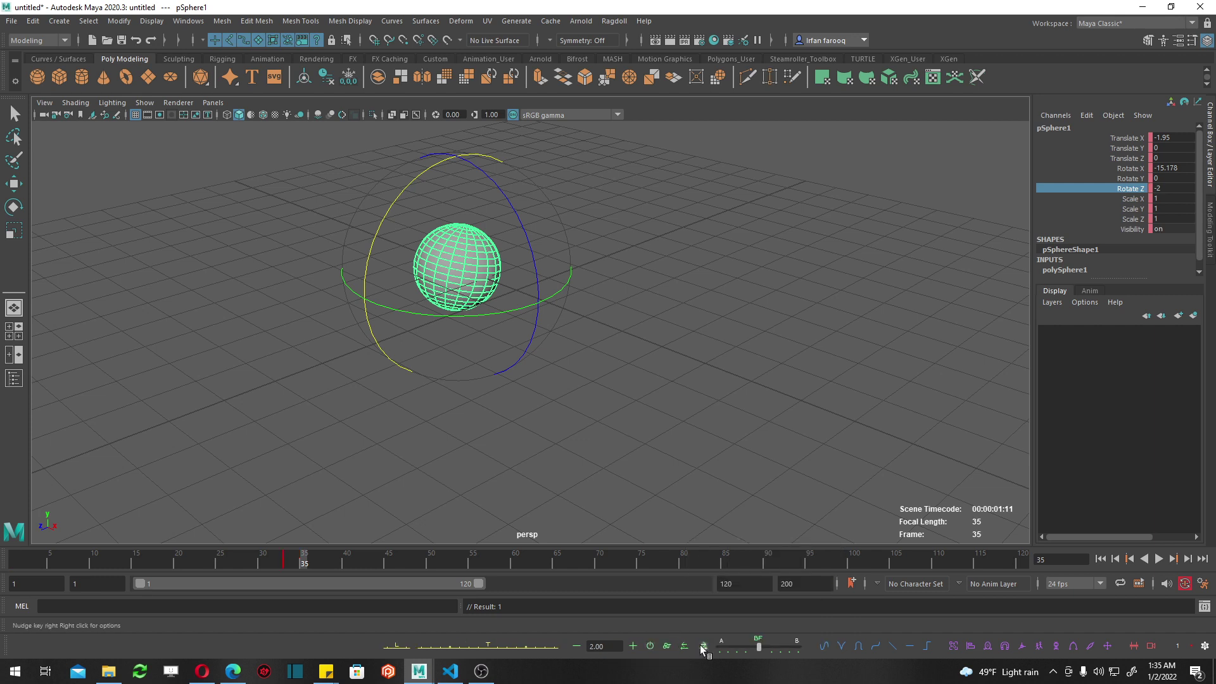
right_click(702, 648)
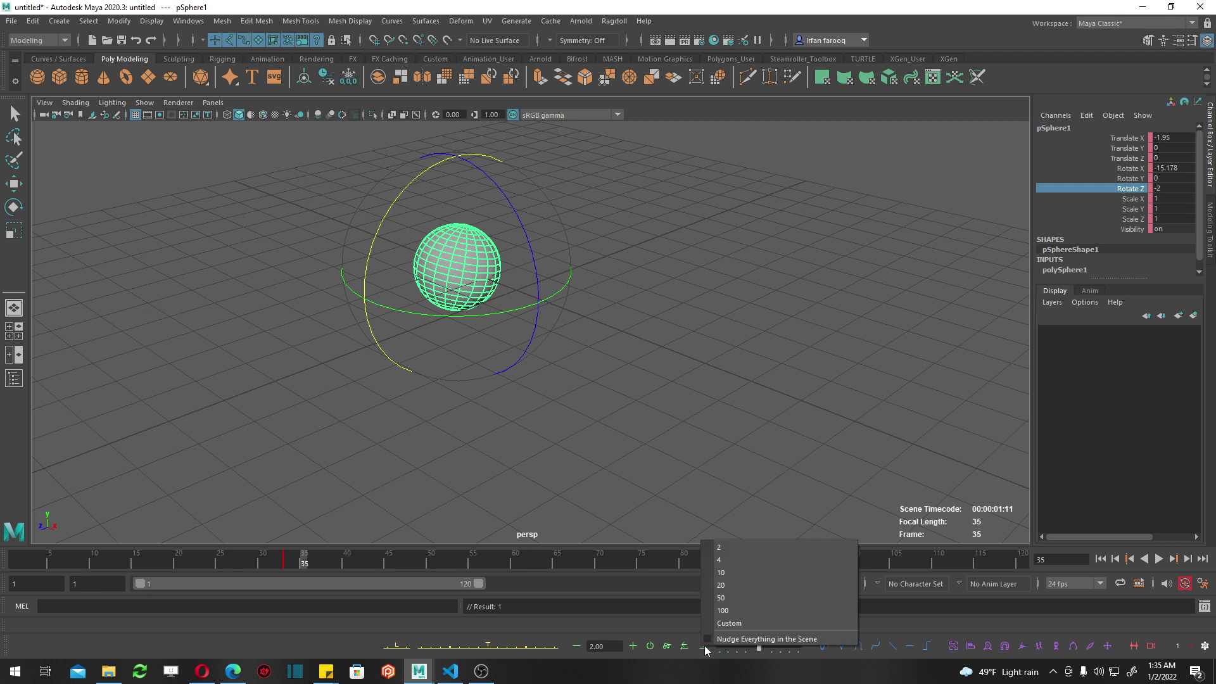
left_click(725, 640)
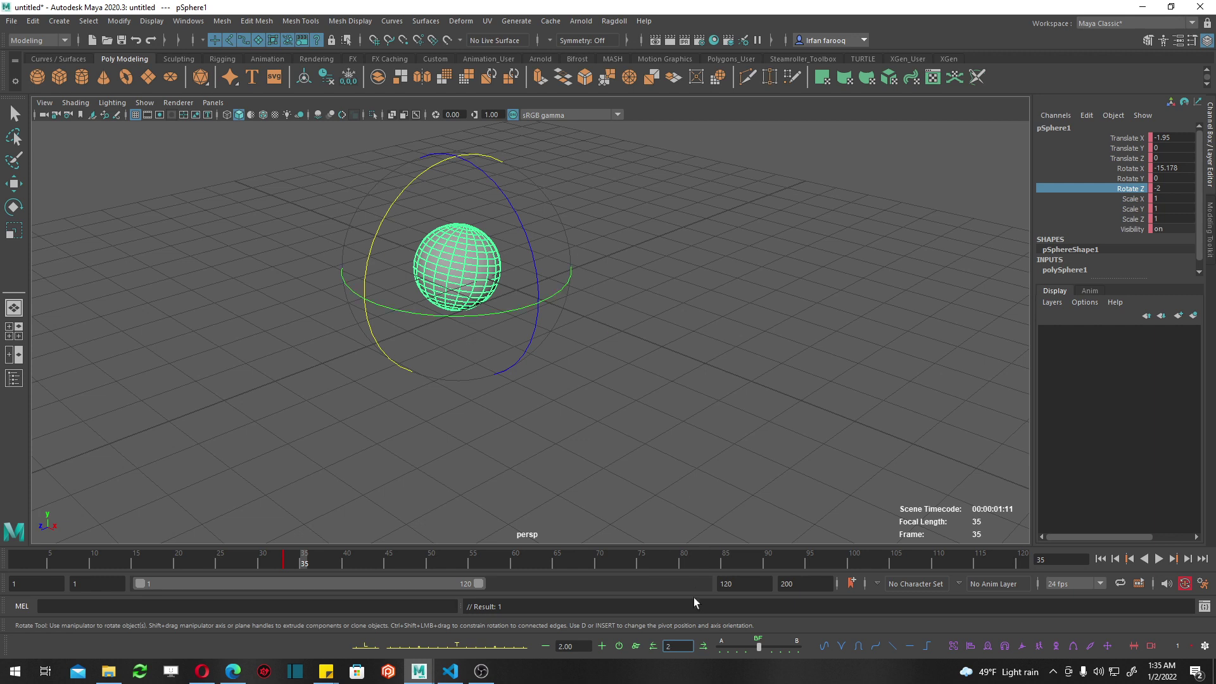
left_click(701, 644)
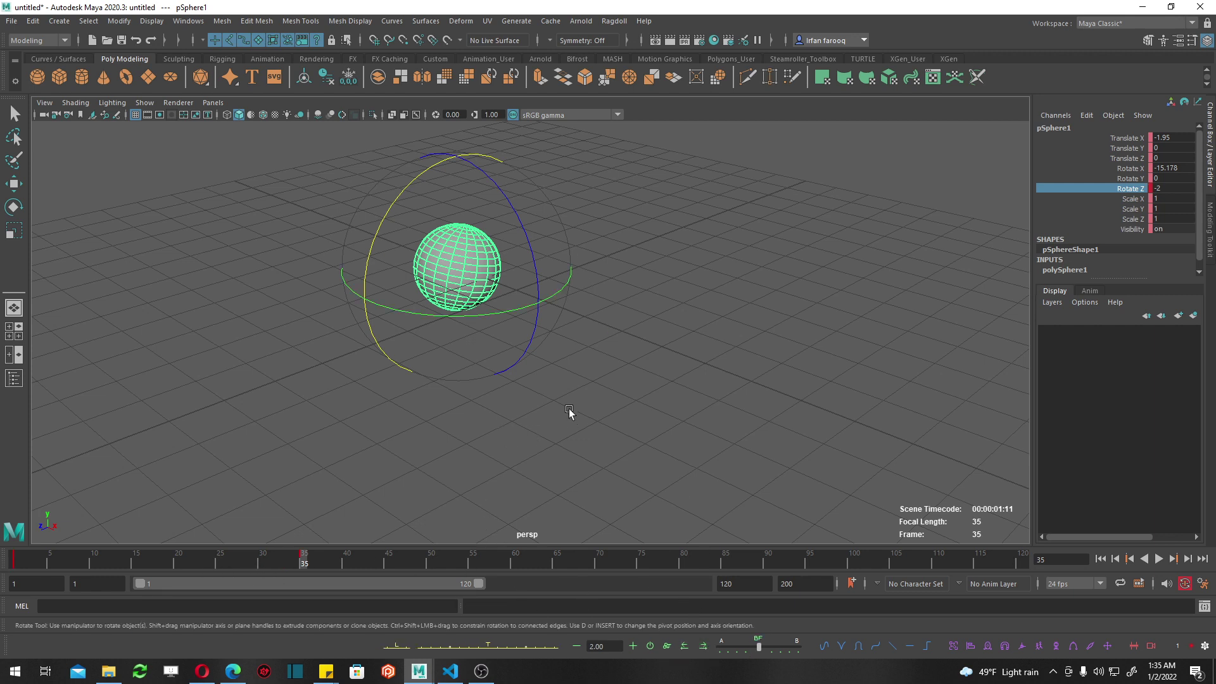
With the Move tool, open the Graph Editor and drag the frame-35 key later
key("w")
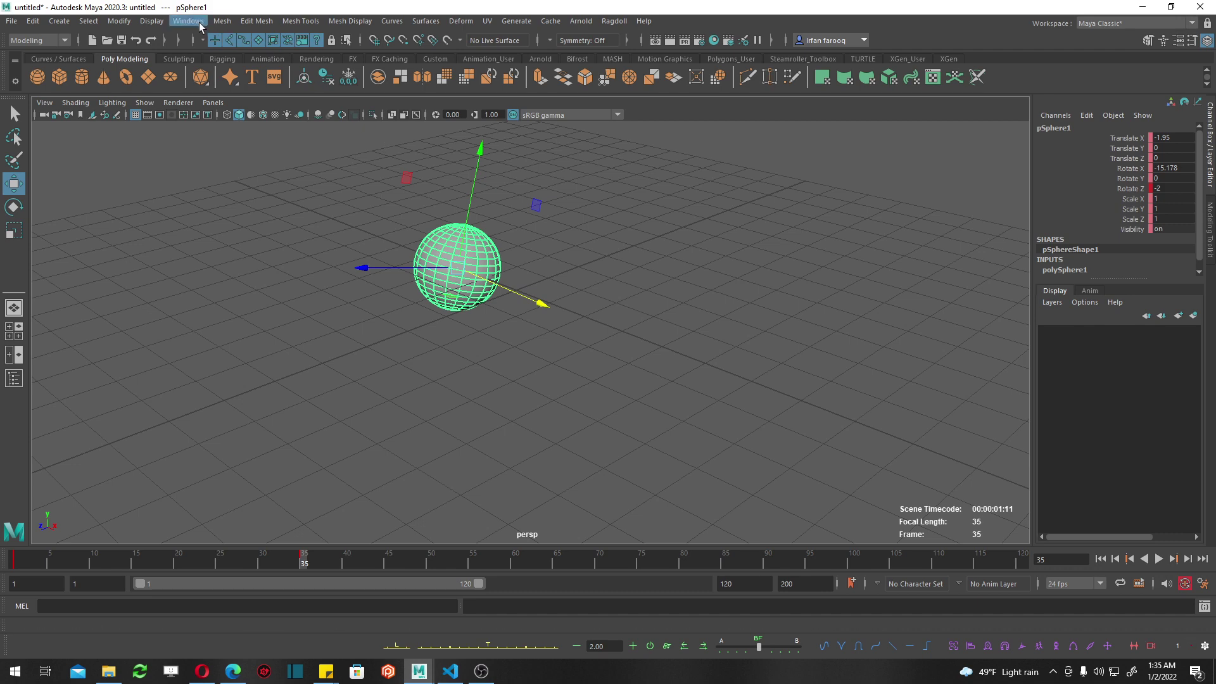
left_click(204, 21)
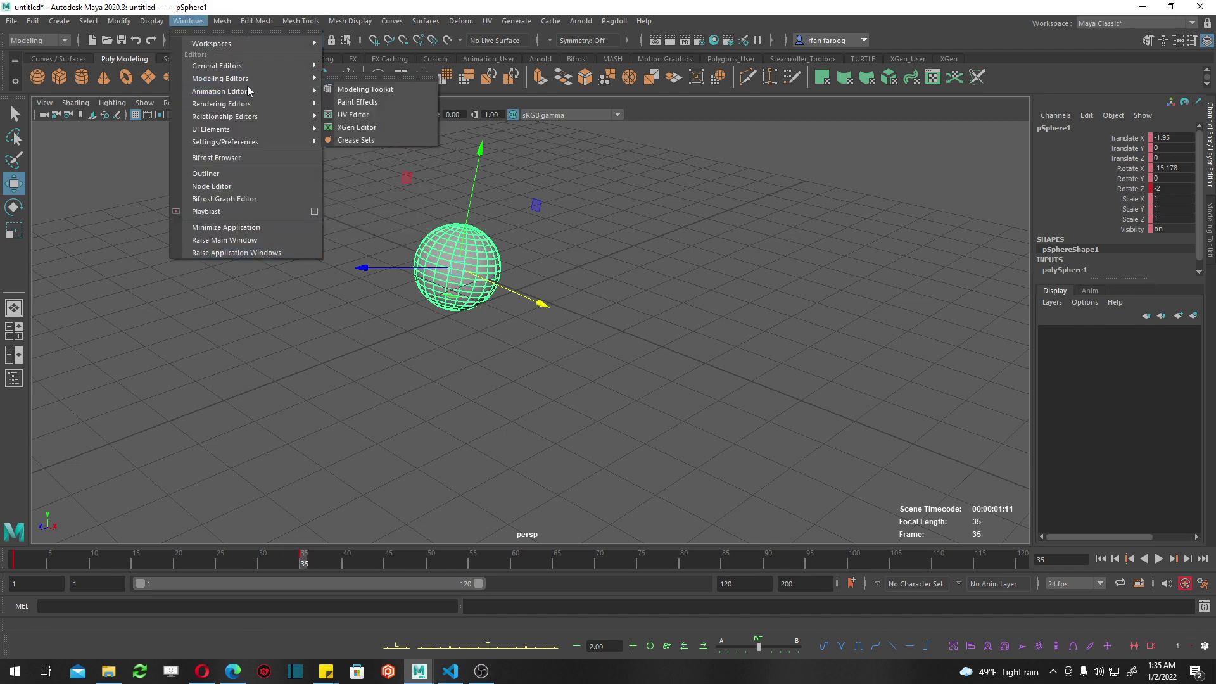
mouse_move(222, 91)
left_click(354, 90)
left_click_drag(644, 258, 726, 296)
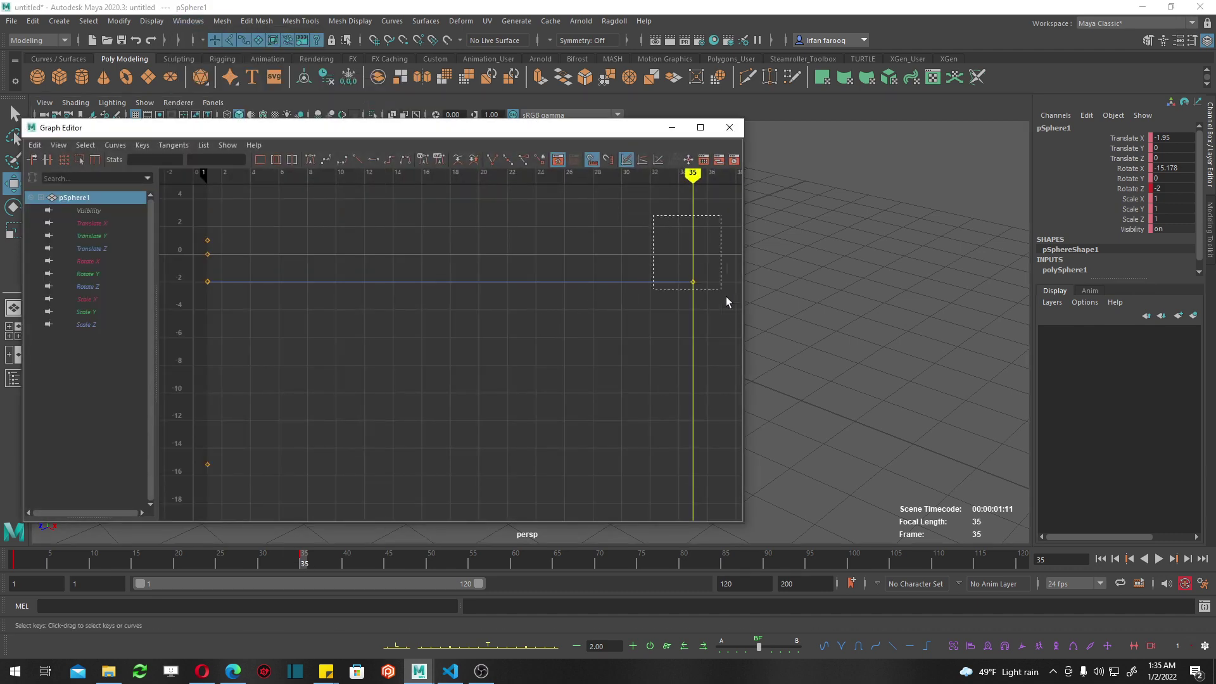
middle_click_drag(644, 326, 695, 331)
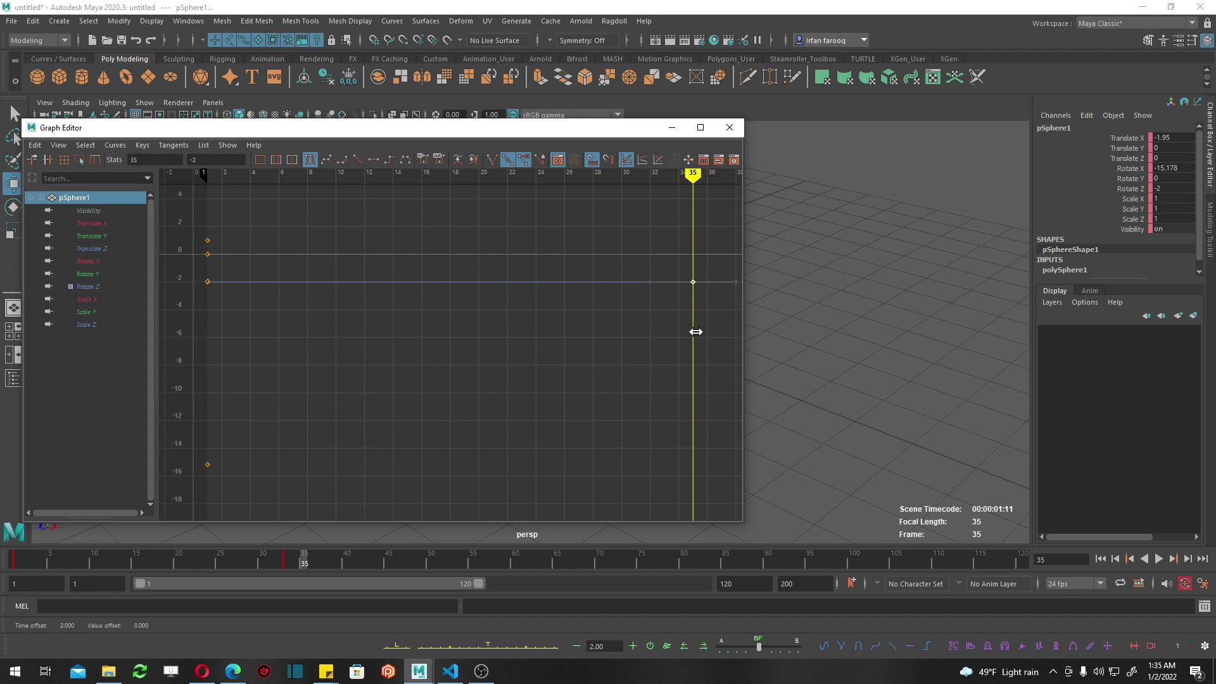
Frame all curves, undo the key move, close the Graph Editor, and nudge the key two frames later
key("a")
key("ctrl+z")
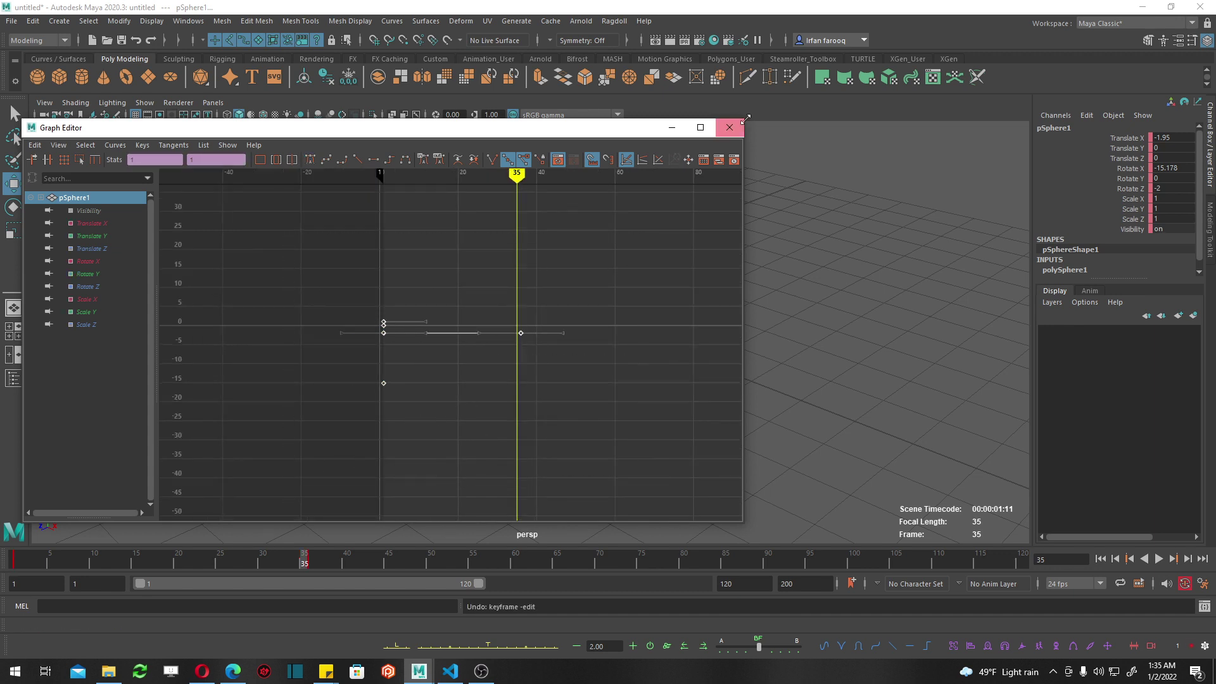
left_click(729, 128)
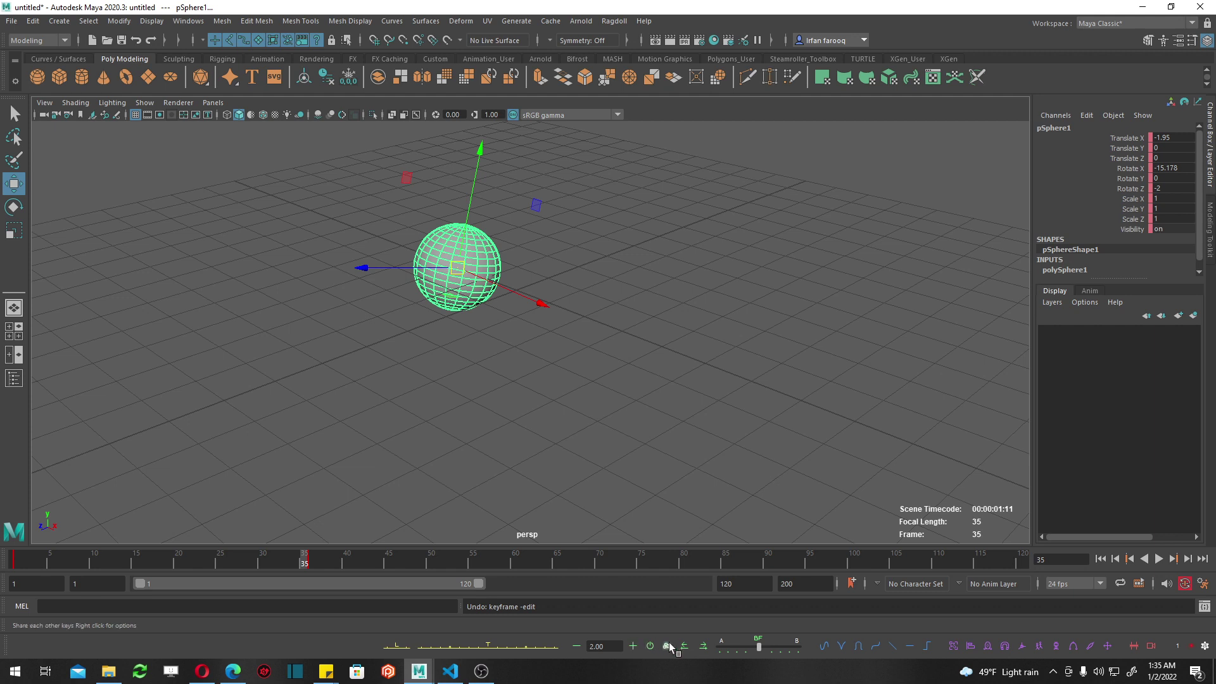
left_click(704, 645)
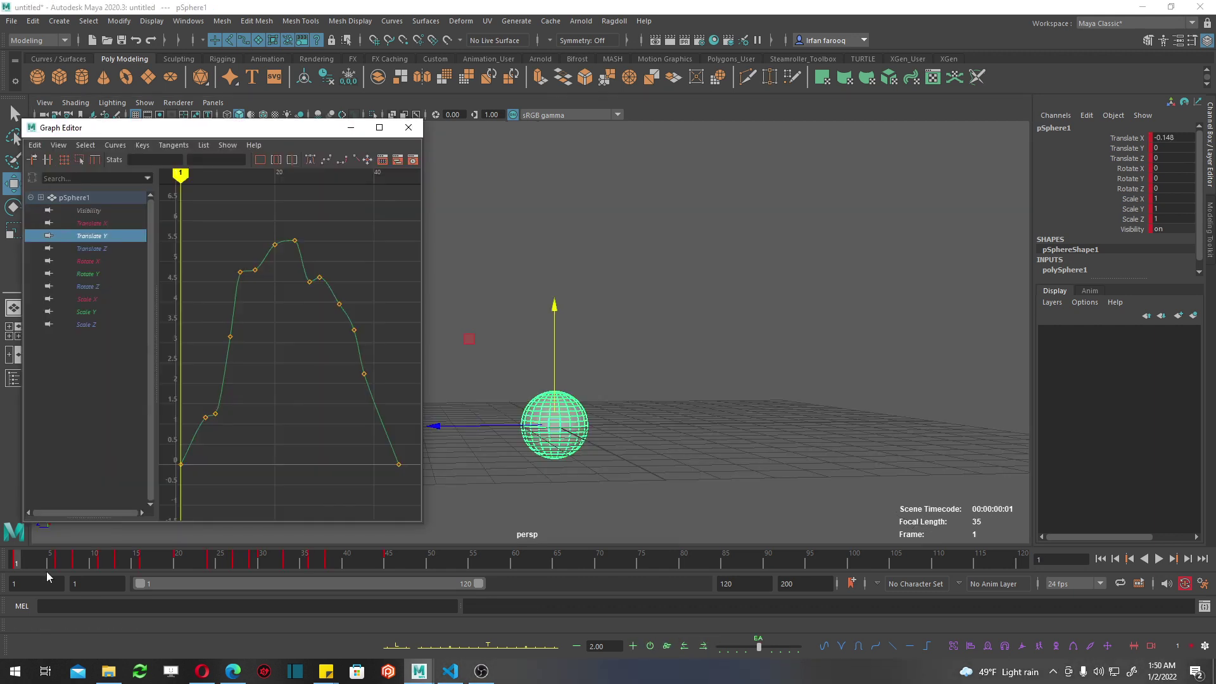
Play the jagged bounce, stop at frame 34, and show the tween modes with Ease In Out
key("alt+v")
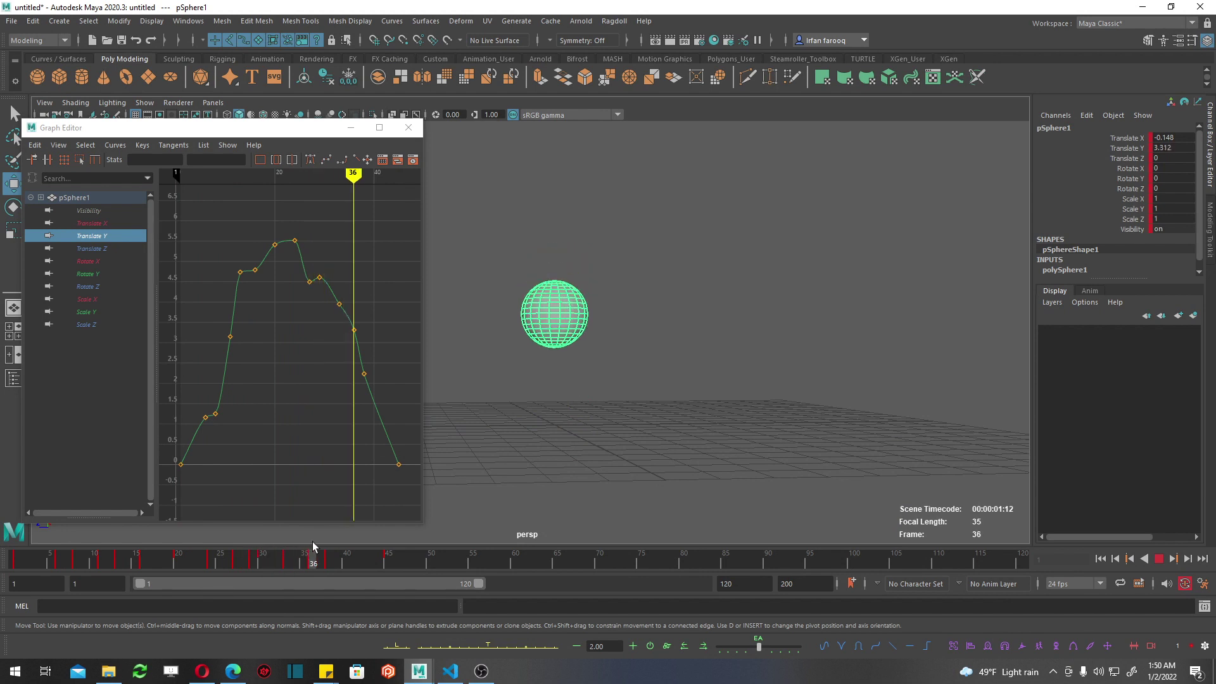
left_click(36, 541)
left_click(1159, 558)
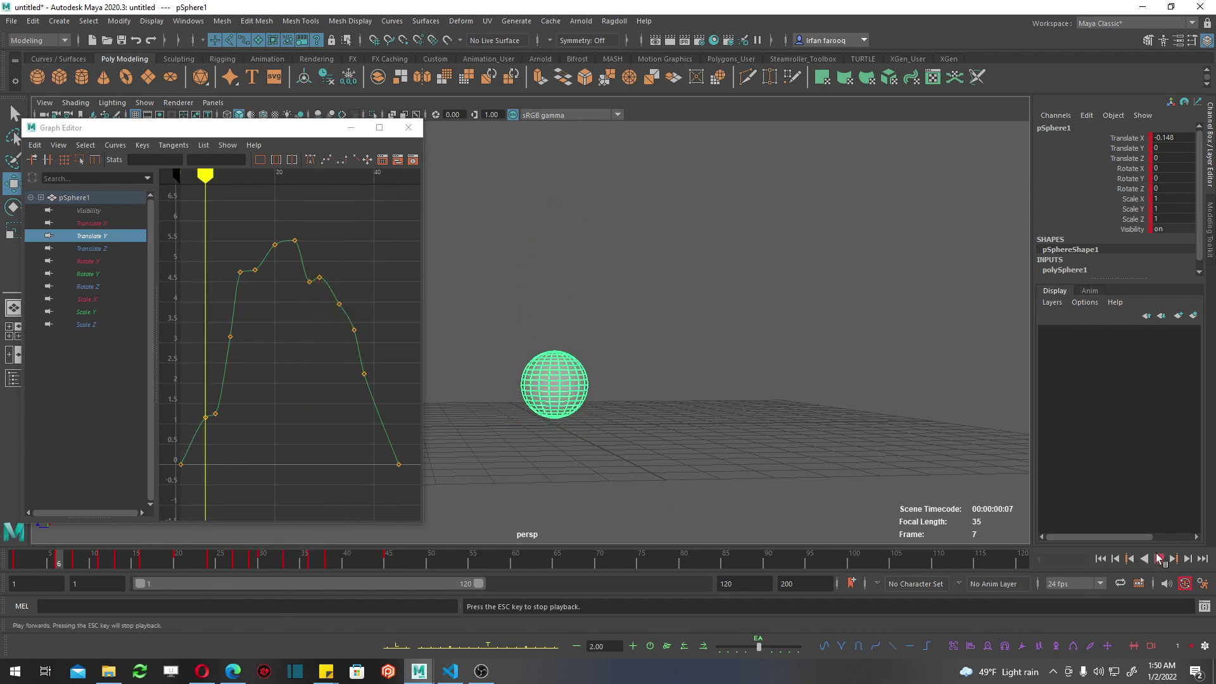
key("Escape")
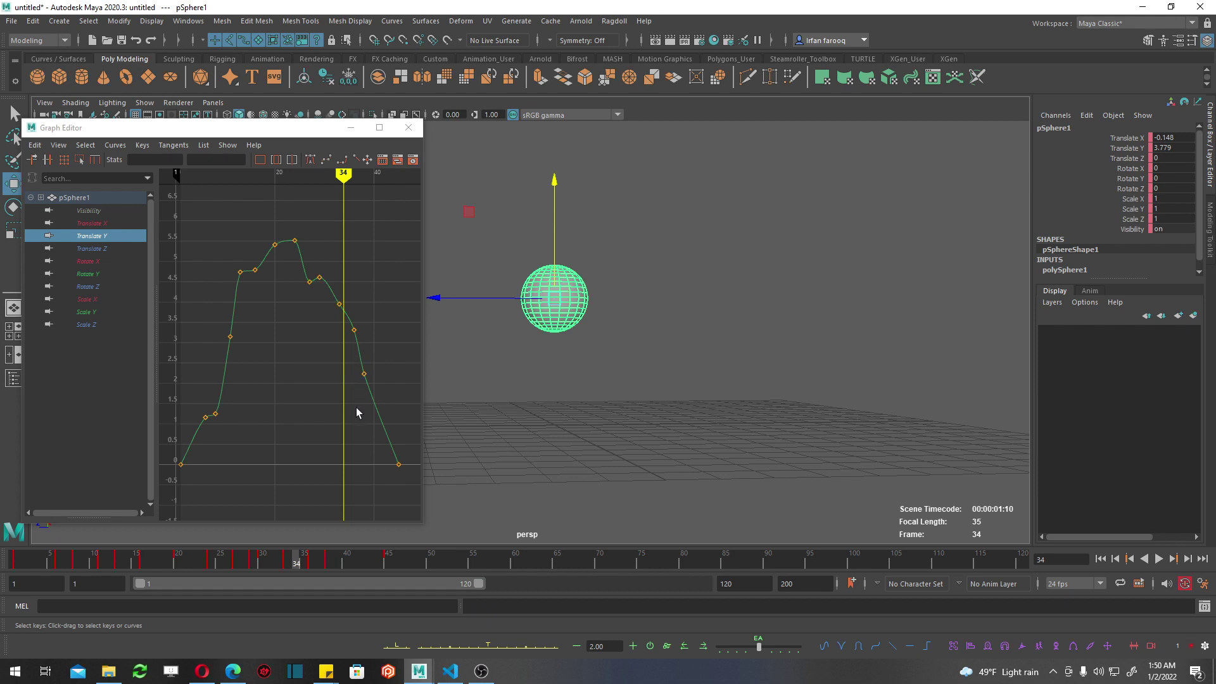
left_click(759, 637)
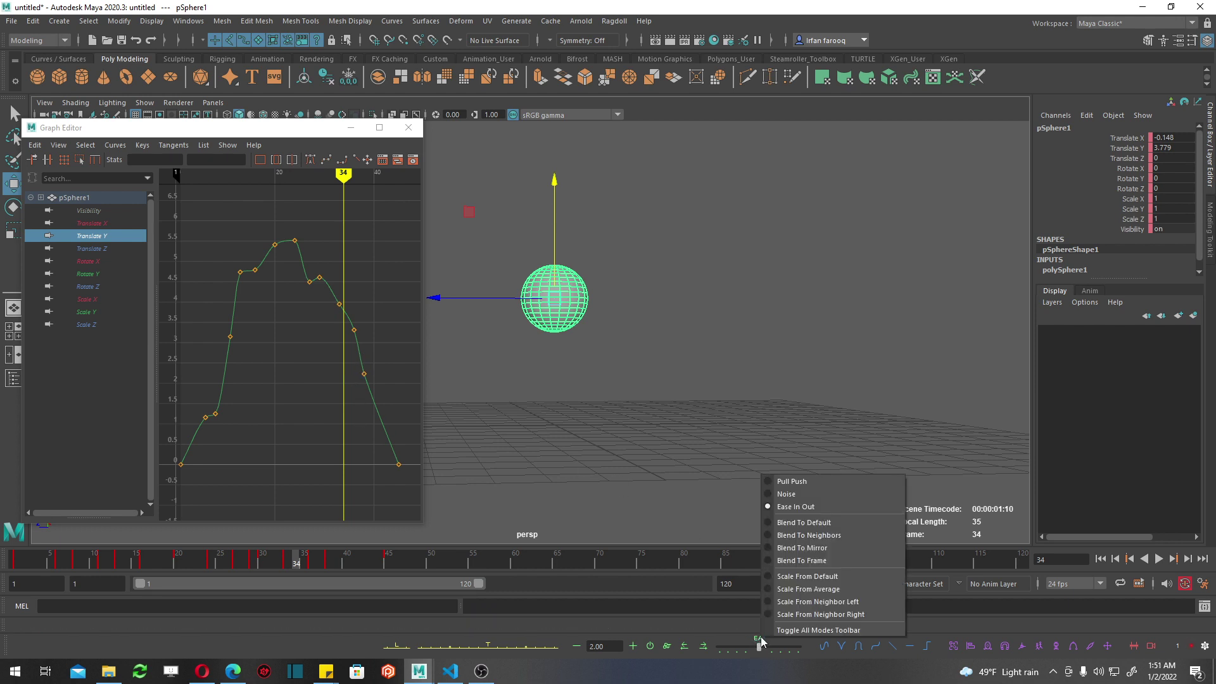
Keep Ease In Out as the tween mode, move to peak frame 24, and play the bounce
left_click(804, 511)
left_click_drag(262, 557, 211, 558)
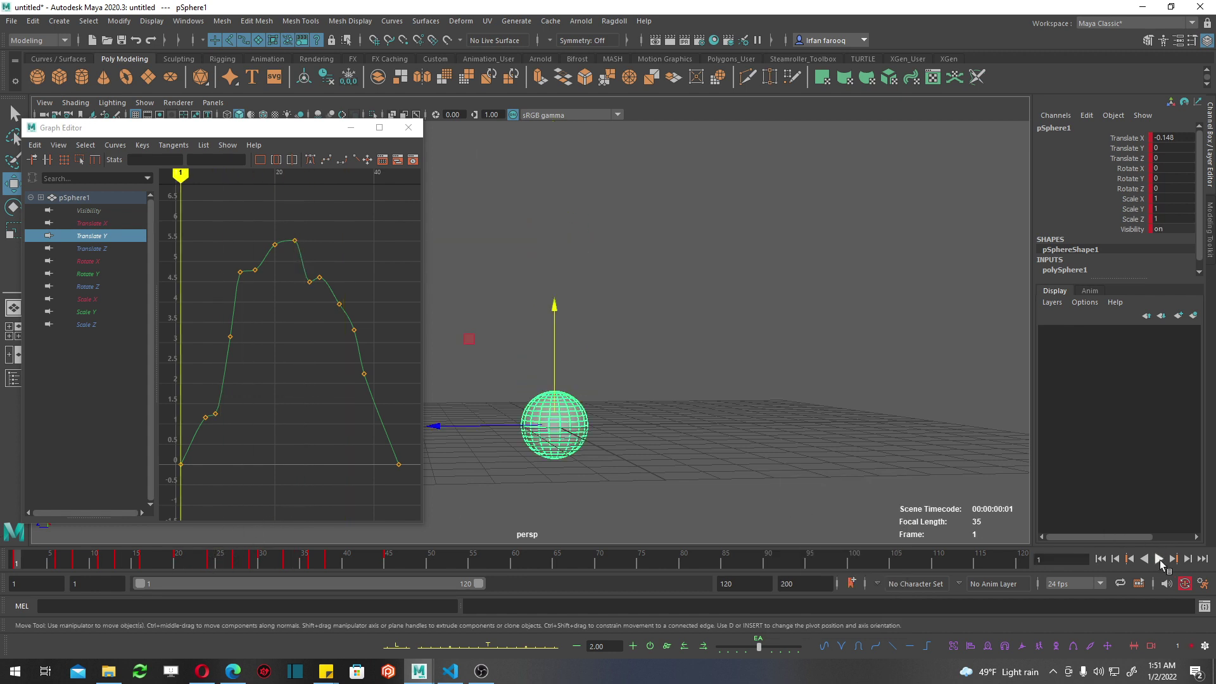
left_click(1159, 560)
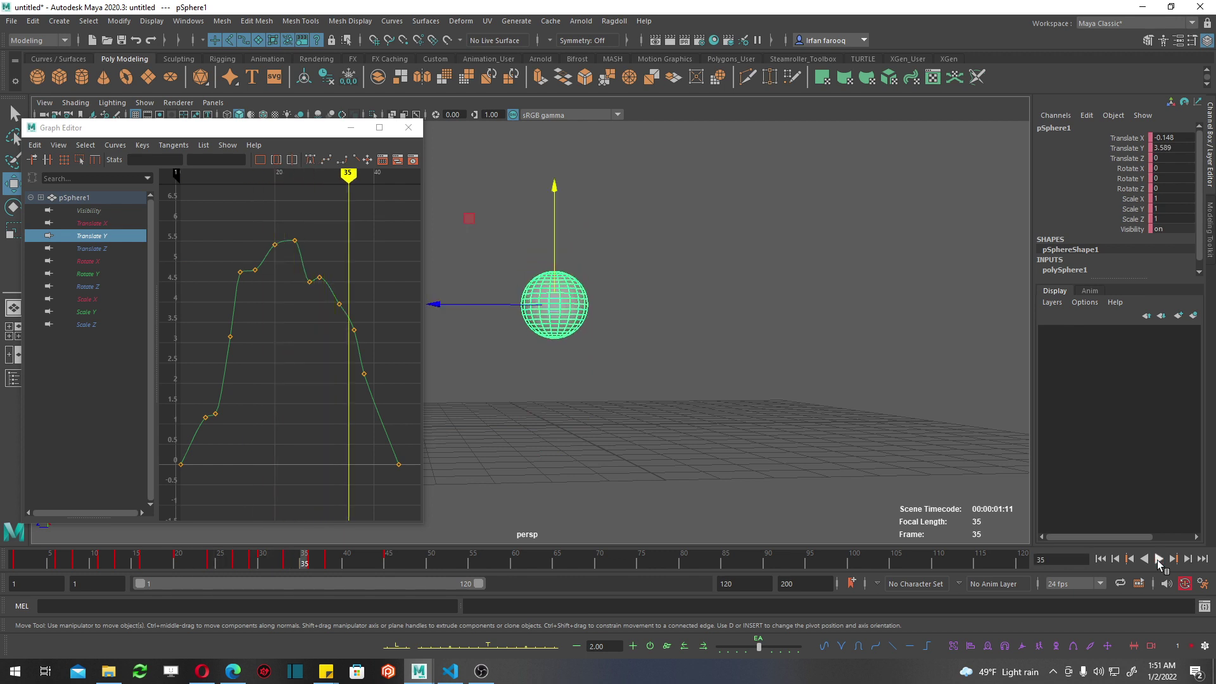
left_click(1159, 560)
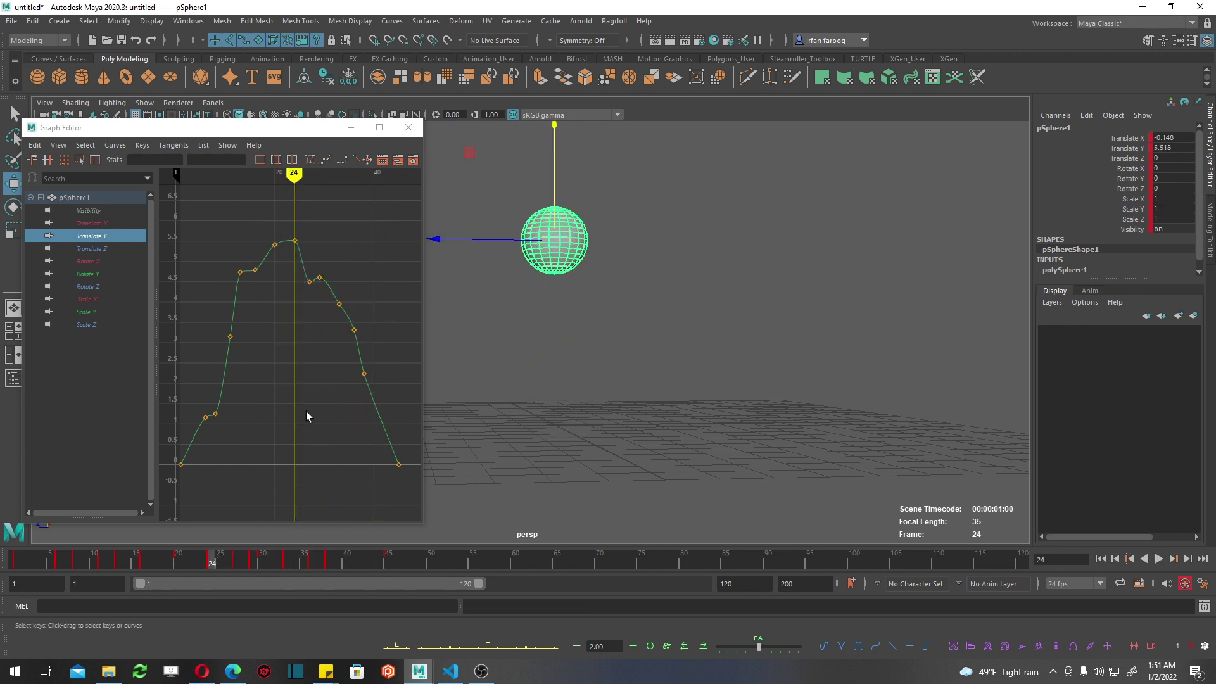
Ease the rising, then falling Translate Y keys into a smooth arc with the tween slider
left_click_drag(280, 226, 201, 429)
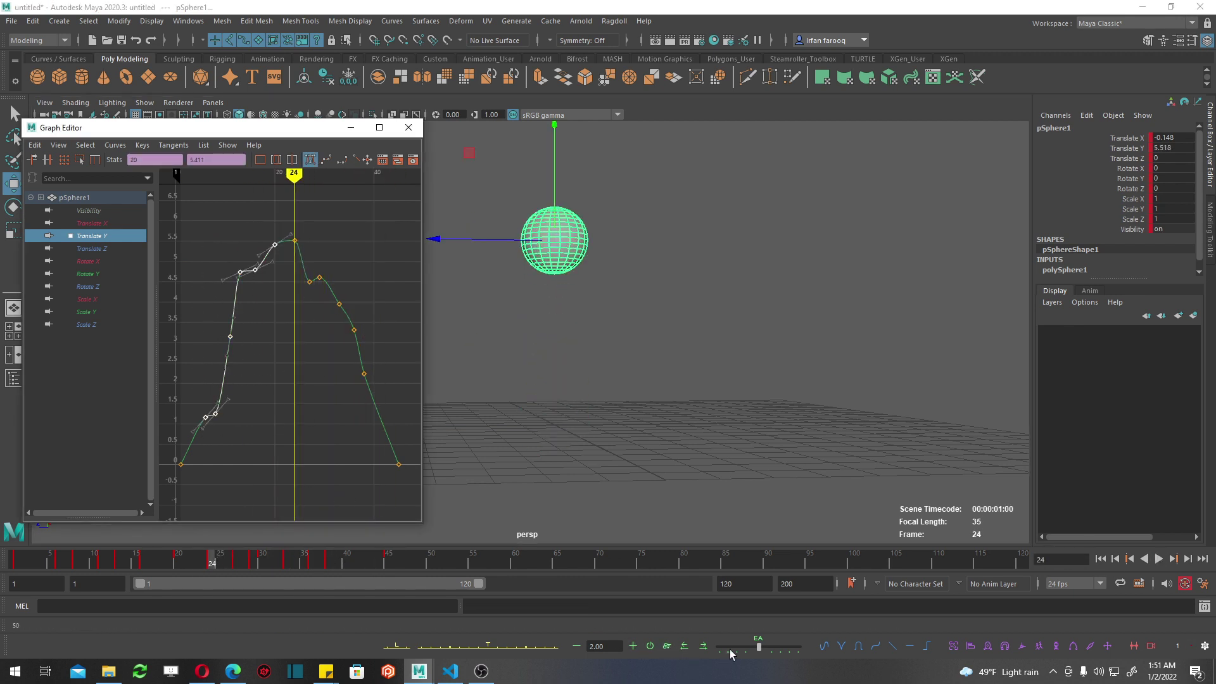
left_click_drag(759, 648, 776, 653)
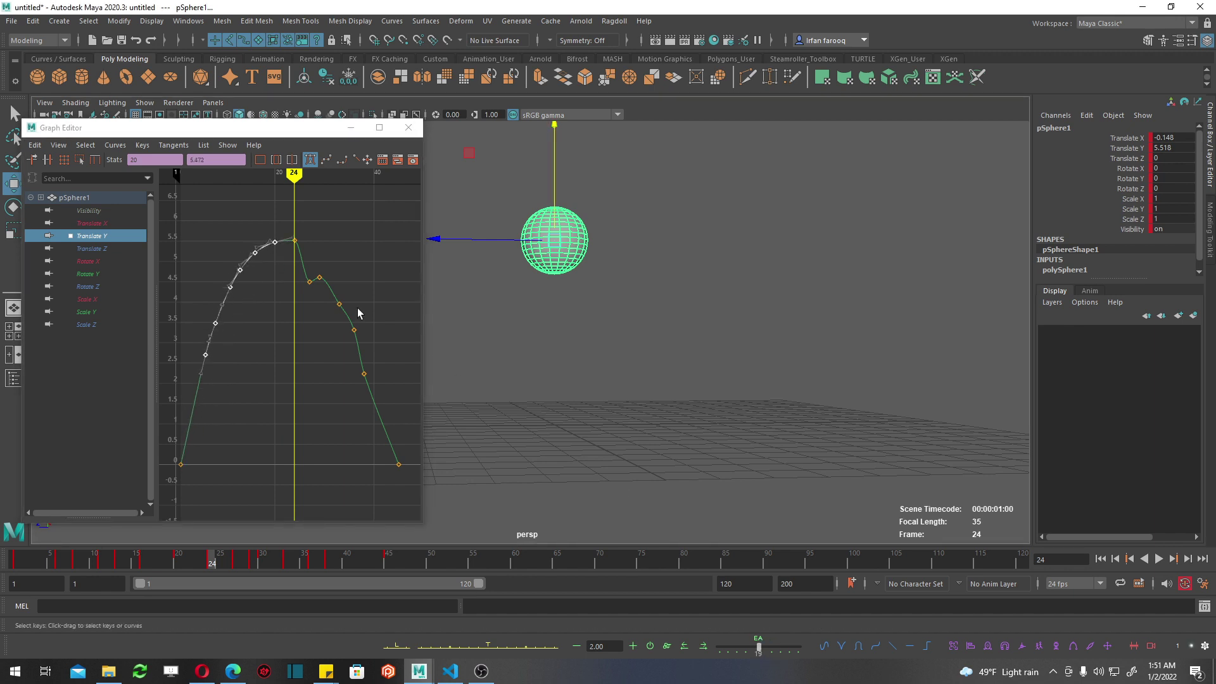
mouse_move(271, 271)
left_mouse_down()
mouse_move(318, 310)
mouse_move(375, 397)
left_mouse_up()
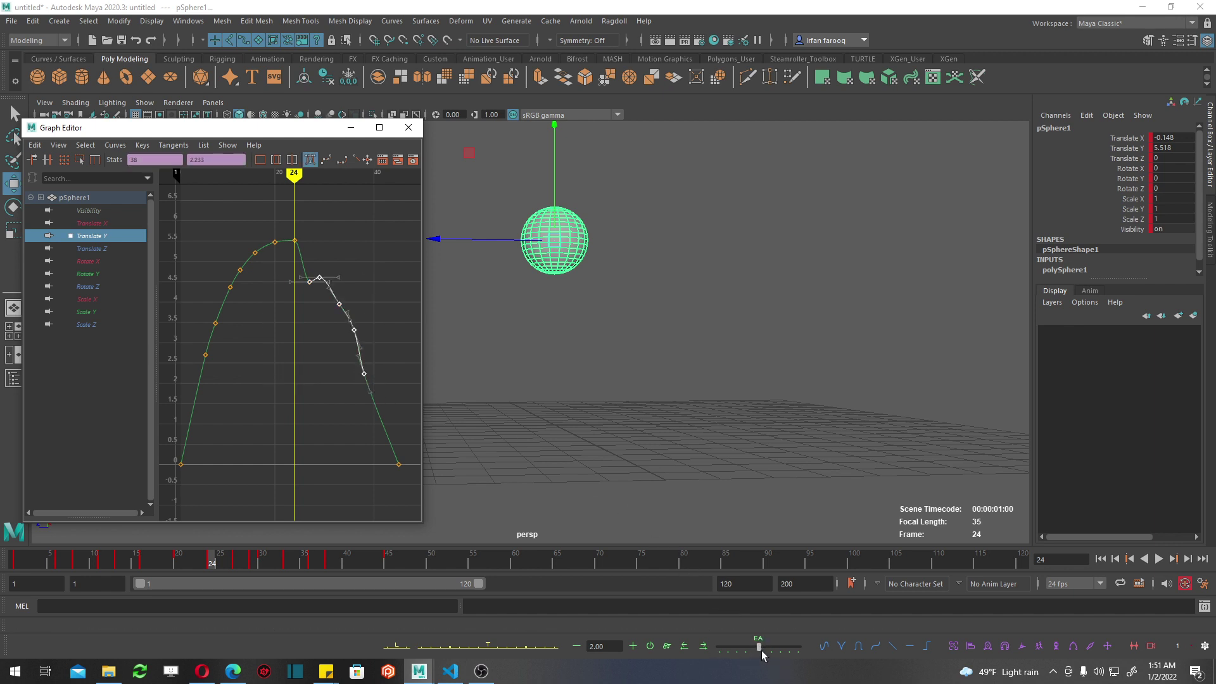
left_click_drag(760, 647, 744, 647)
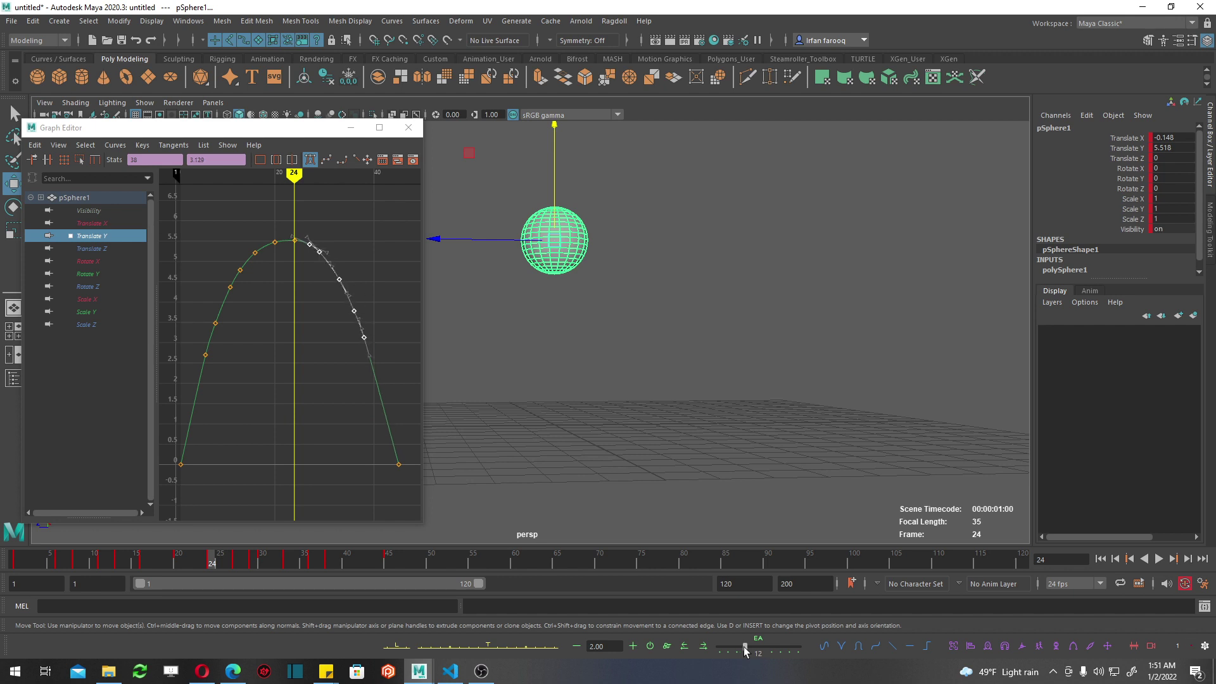
mouse_move(759, 646)
left_mouse_down()
mouse_move(778, 647)
mouse_move(744, 641)
left_mouse_up()
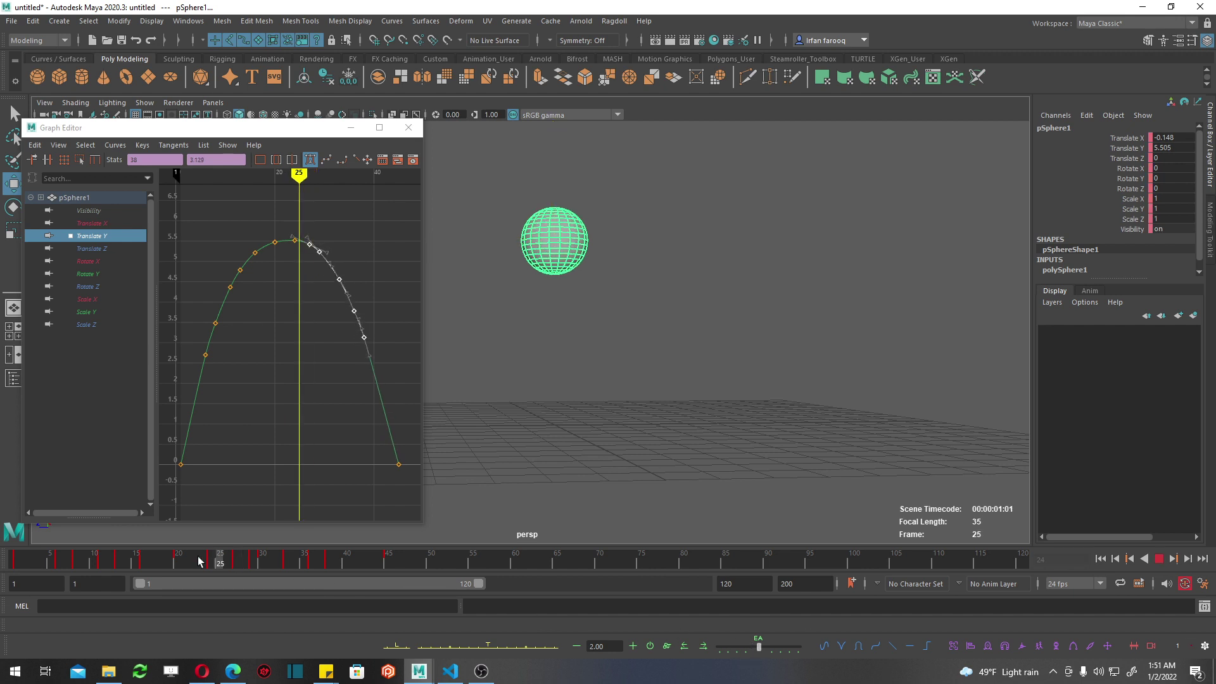
Play the smoothed bounce from frame 1, stop, rewind to frame 1, and show the tween modes
left_click(1100, 559)
left_click(1158, 559)
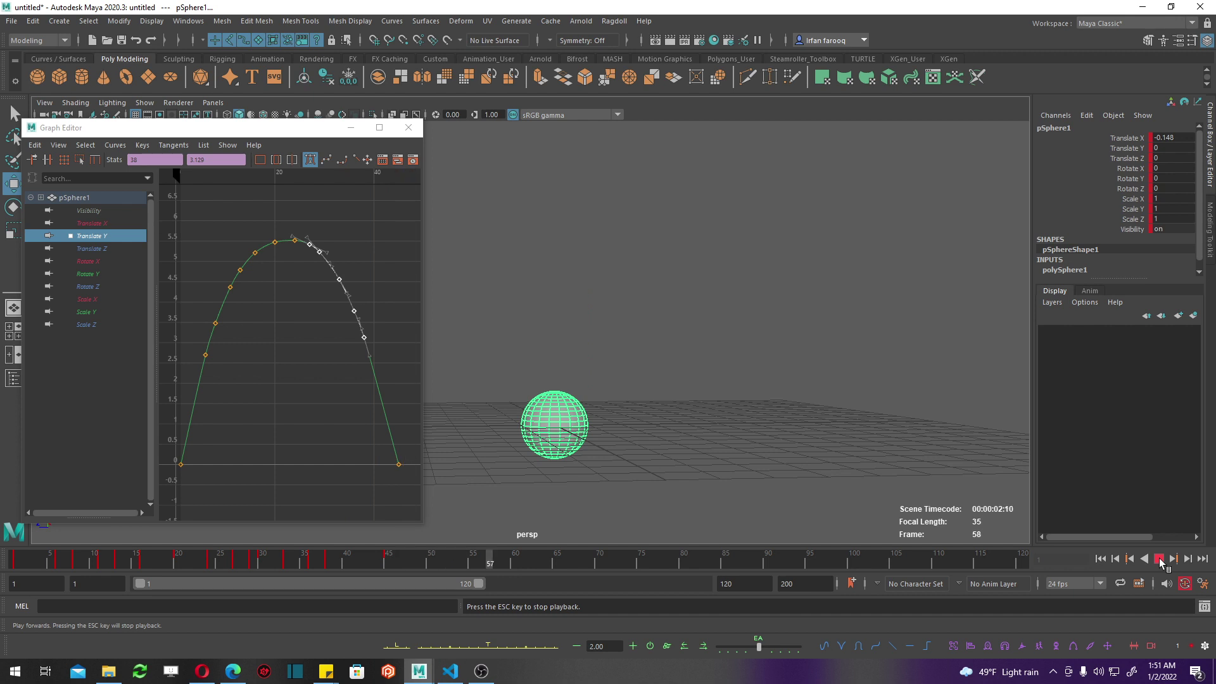
key("Escape")
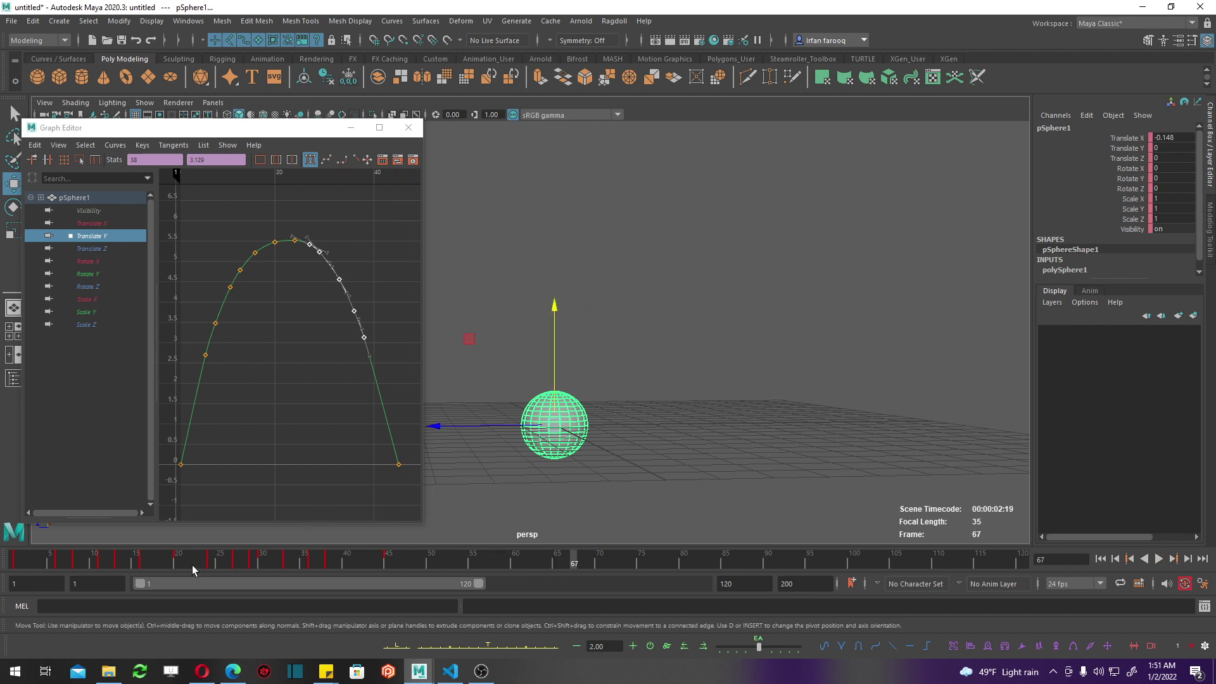
key("alt+shift+v")
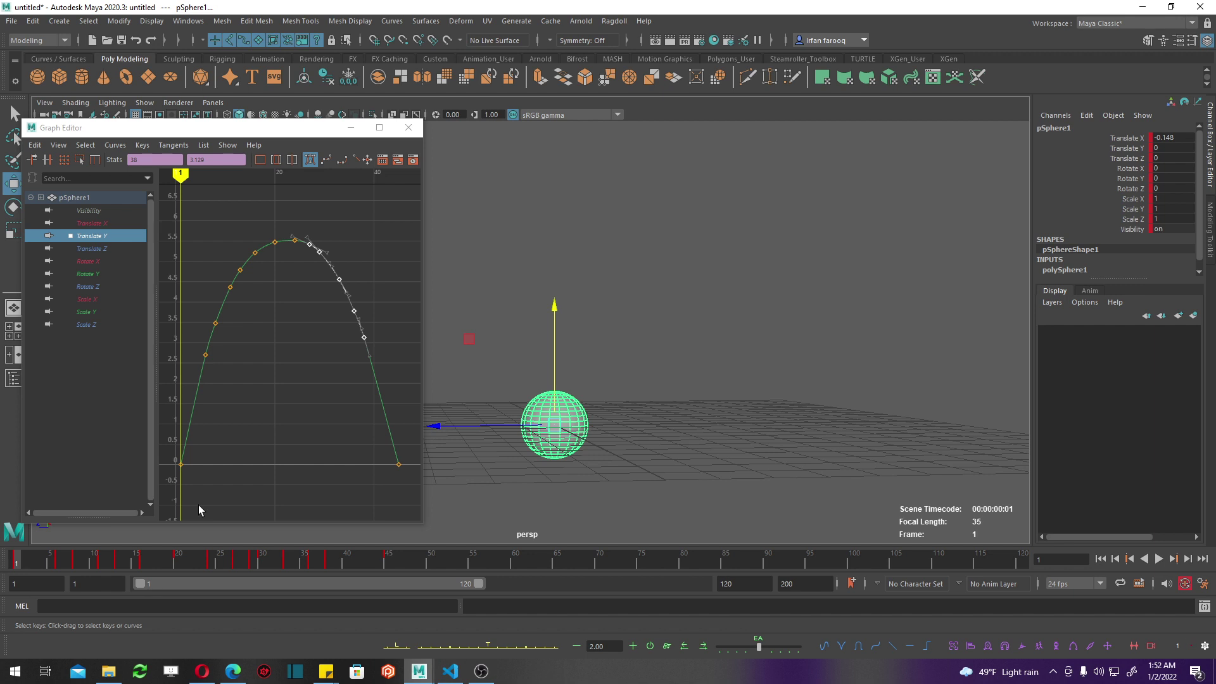
right_click(760, 643)
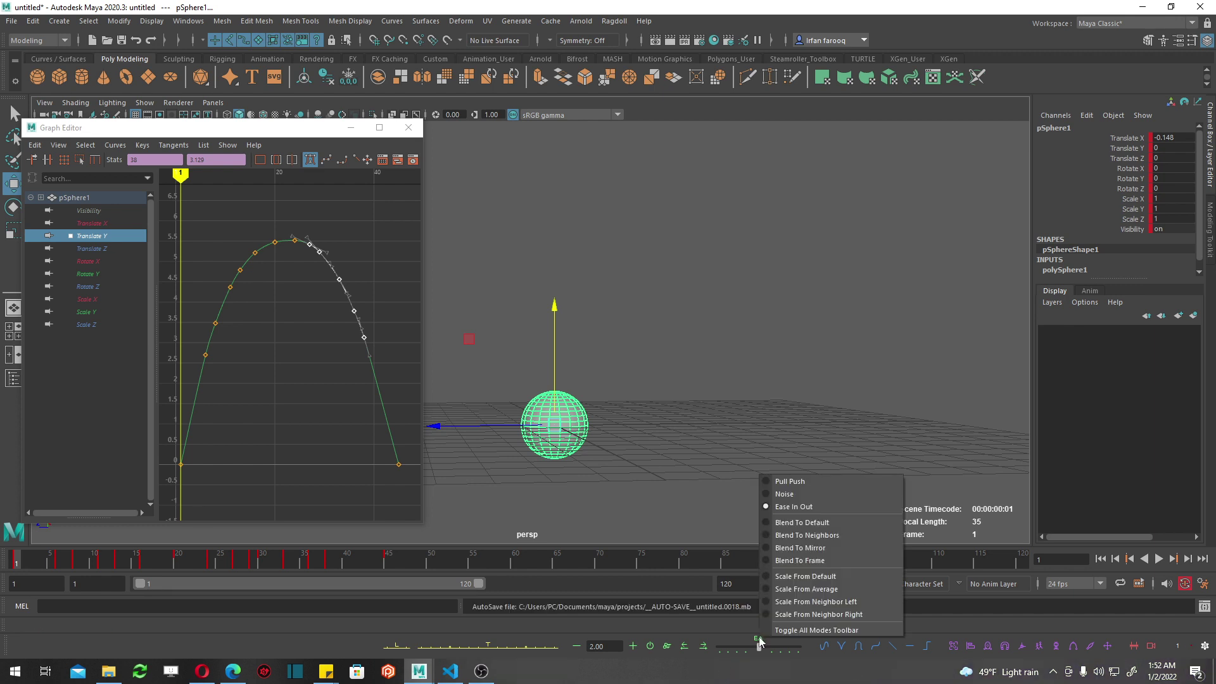